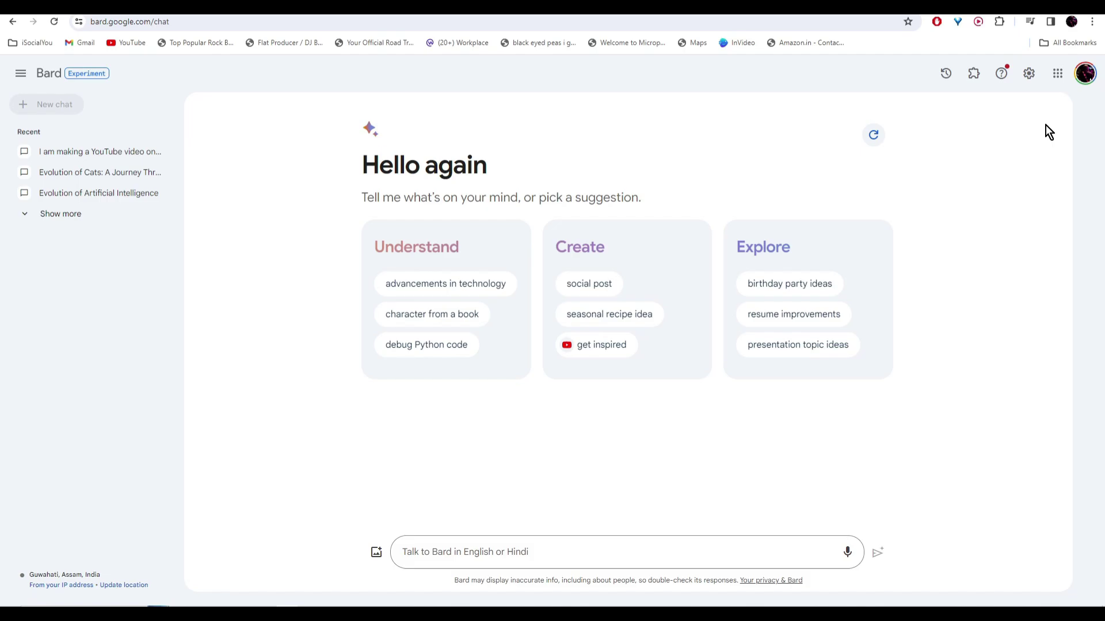
Show the Extensions page listing the enabled Flights, Hotels, Maps, Workspace and YouTube extensions
left_click(972, 74)
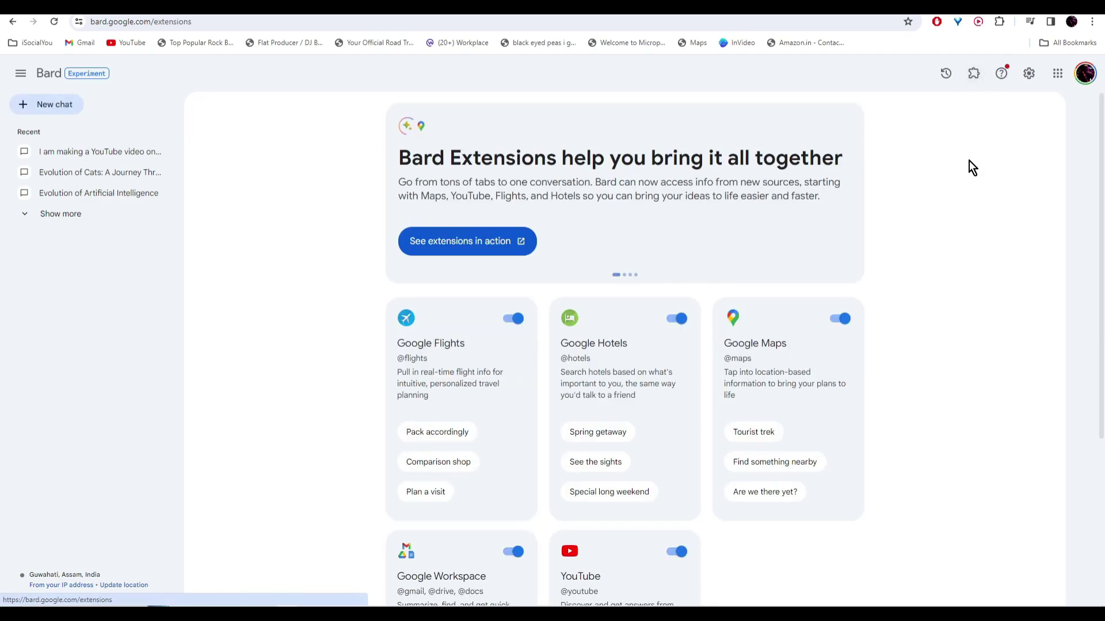
scroll(832, 208, "down", 4)
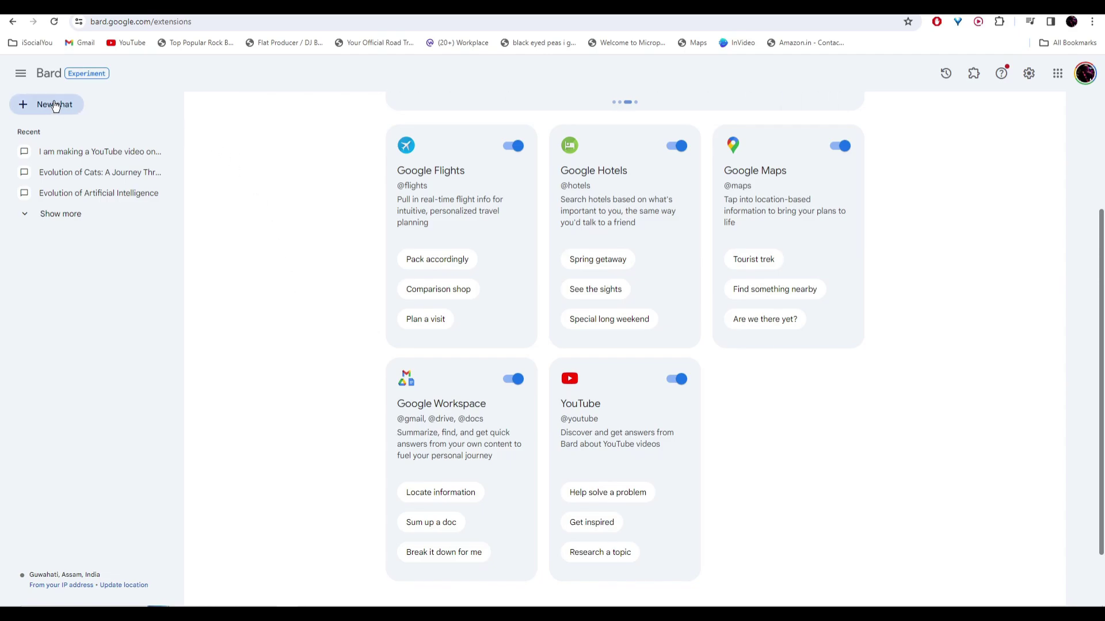
In a new chat, paste the goal-and-steps prompt template and correct the second step's number to 2
left_click(55, 106)
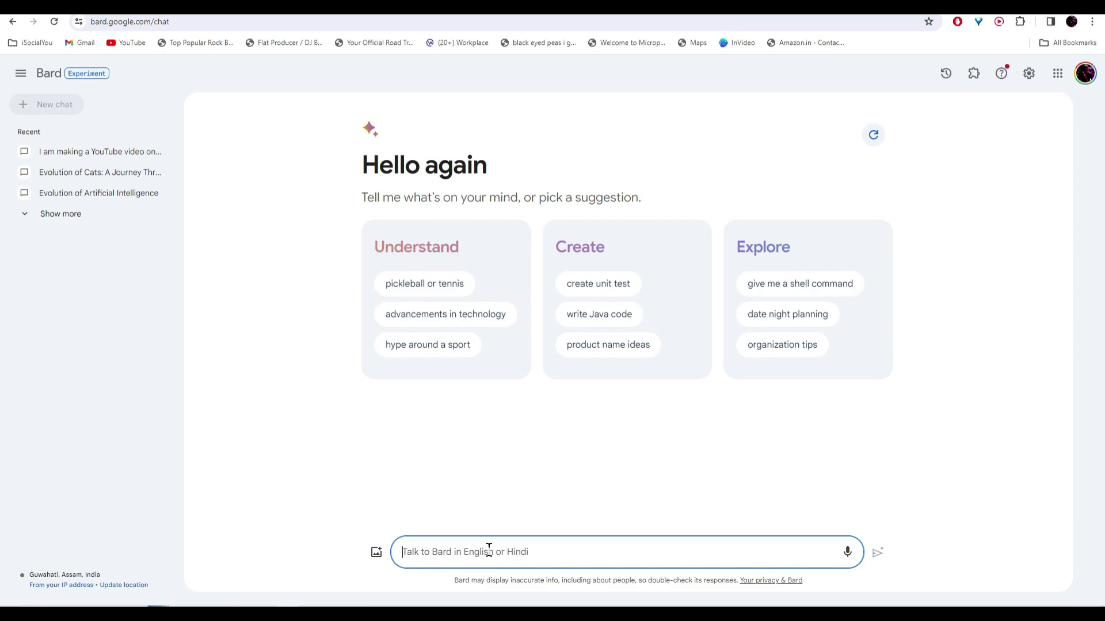
type("In this conversation, your goal will be to (mention your goal).Here are the steps.  1.(Step 1) 2.(Step 3) 3.(Step 3)")
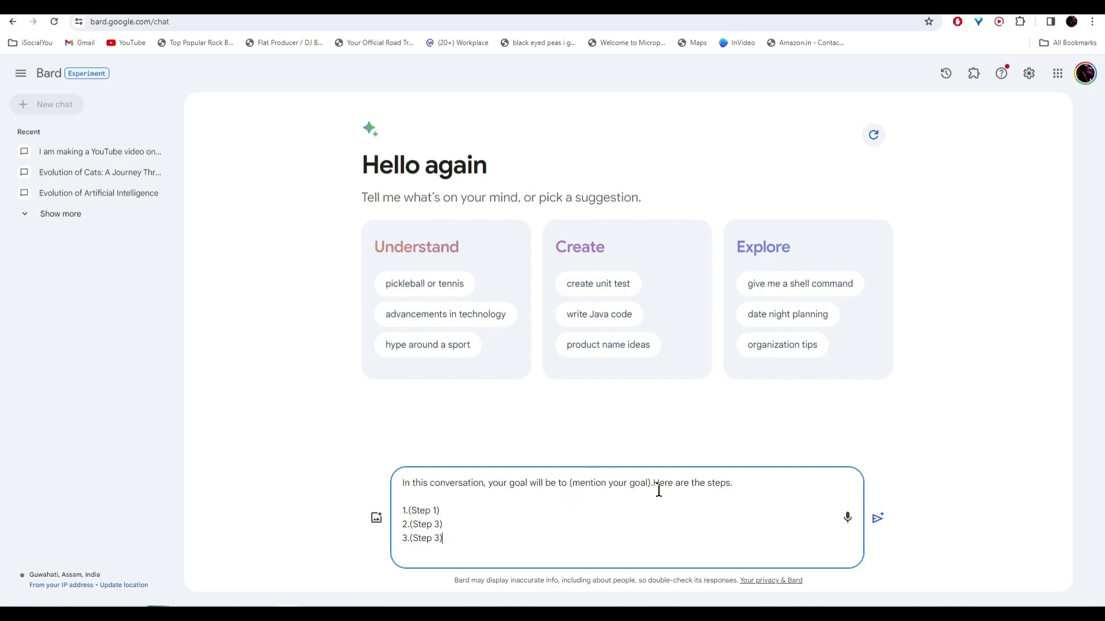
double_click(438, 524)
type("2")
Set the goal to 'summarize YouTube videos' and paste the three steps with the video link
left_click(750, 482)
left_click_drag(648, 482, 572, 482)
key("BackSpace")
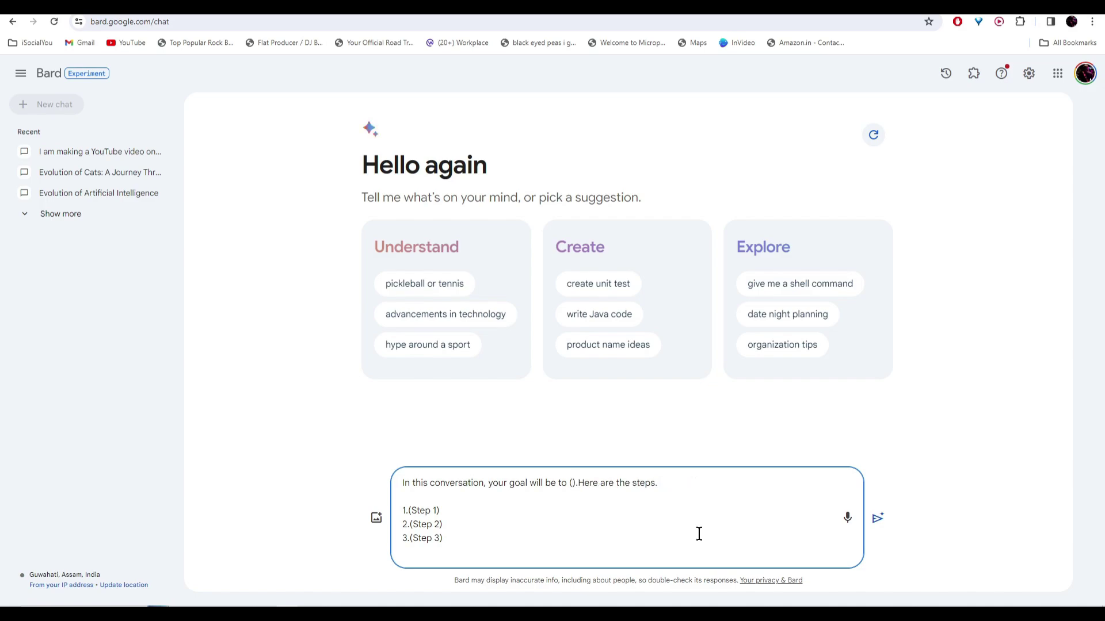
key("BackSpace")
key("Delete")
type("summarize YouTube videos")
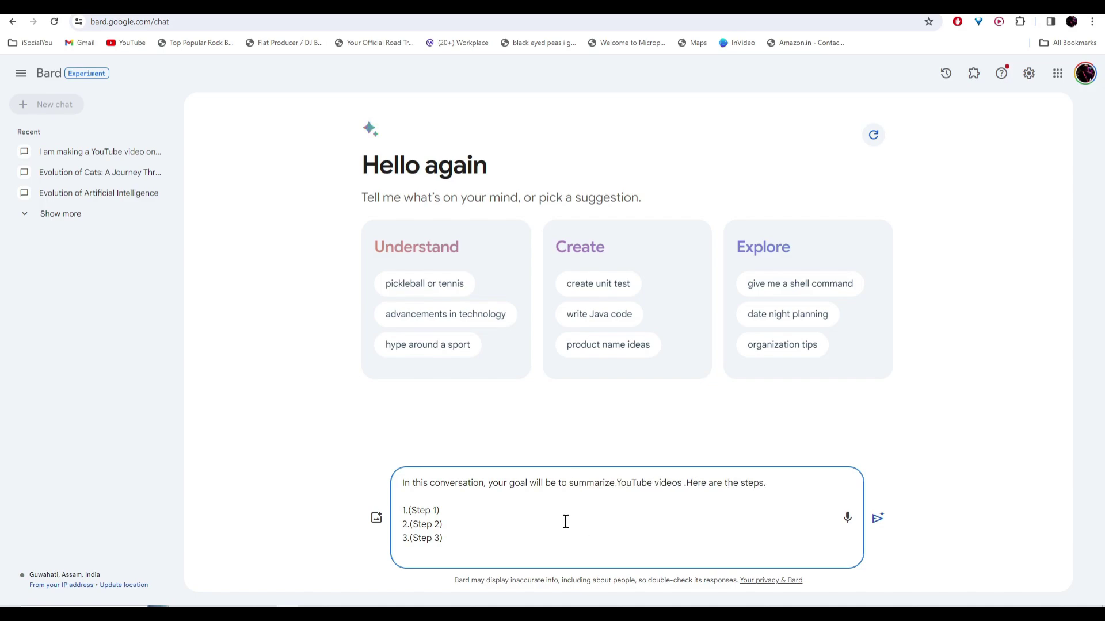
left_click(435, 511)
type("1. Here is the video: https://youtu.be/qNTv5SgM0BM?si=Qv1GniYcSzbqDoeF 2. Summarize the video with short bullet points. 3. Write a short conclusion that summarizes the entire video.")
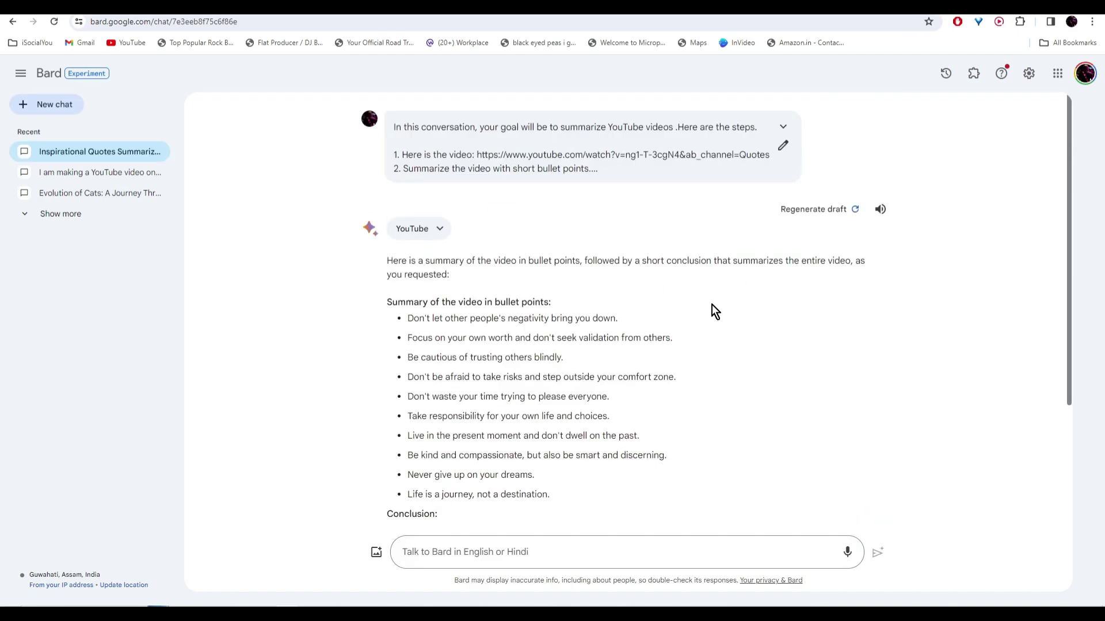
Start pinning the summary chat and rename it 'YouTube Video summarizer'
scroll(692, 325, "down", 3)
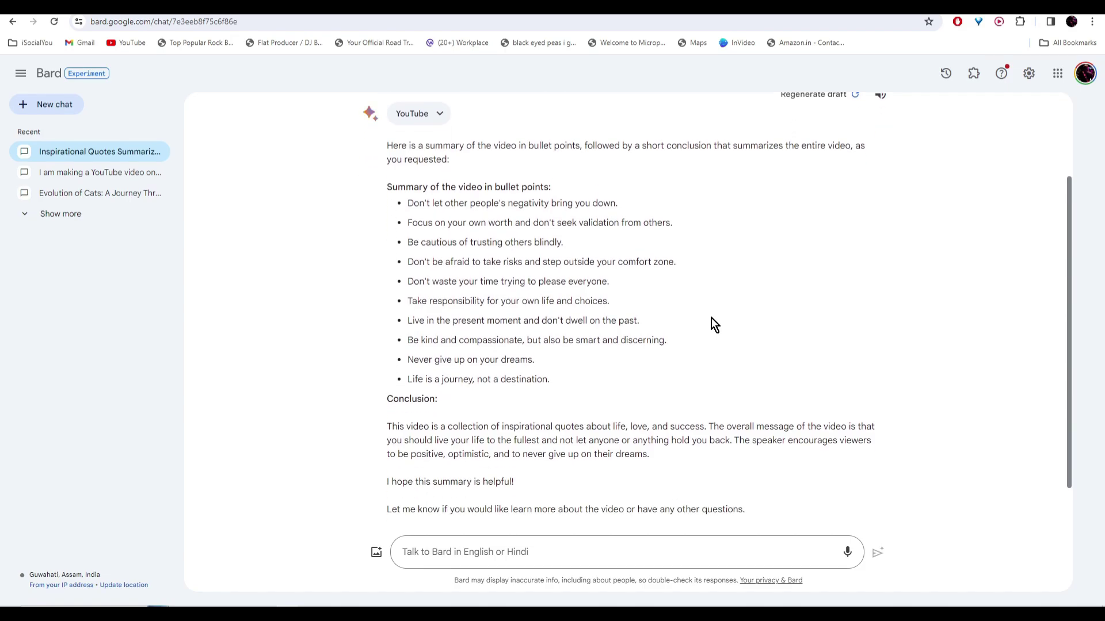
scroll(711, 318, "up", 1)
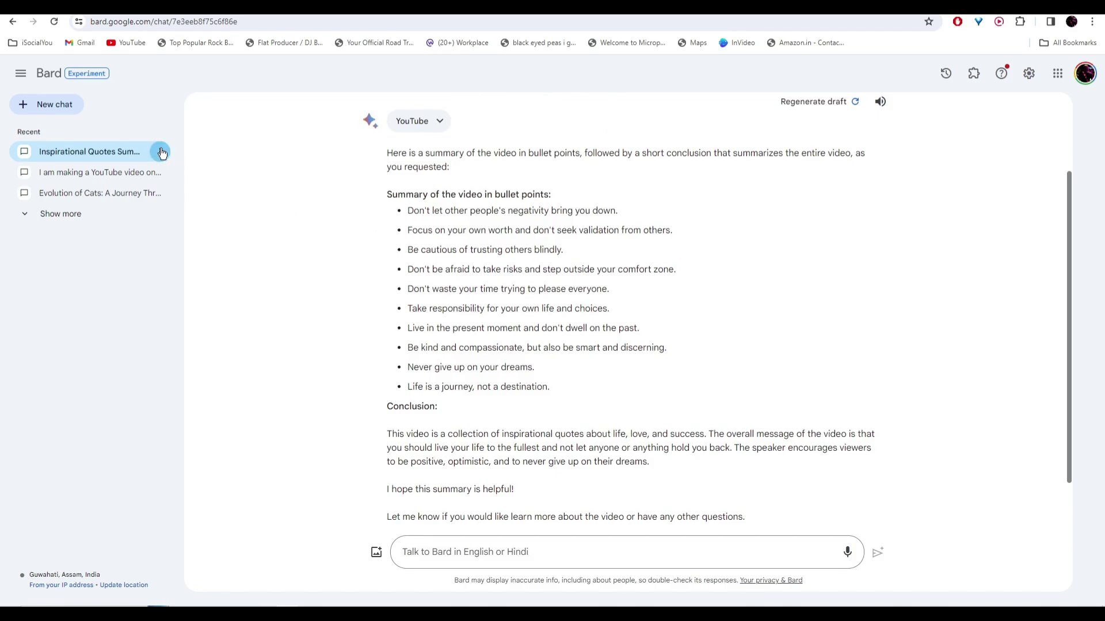
left_click(160, 153)
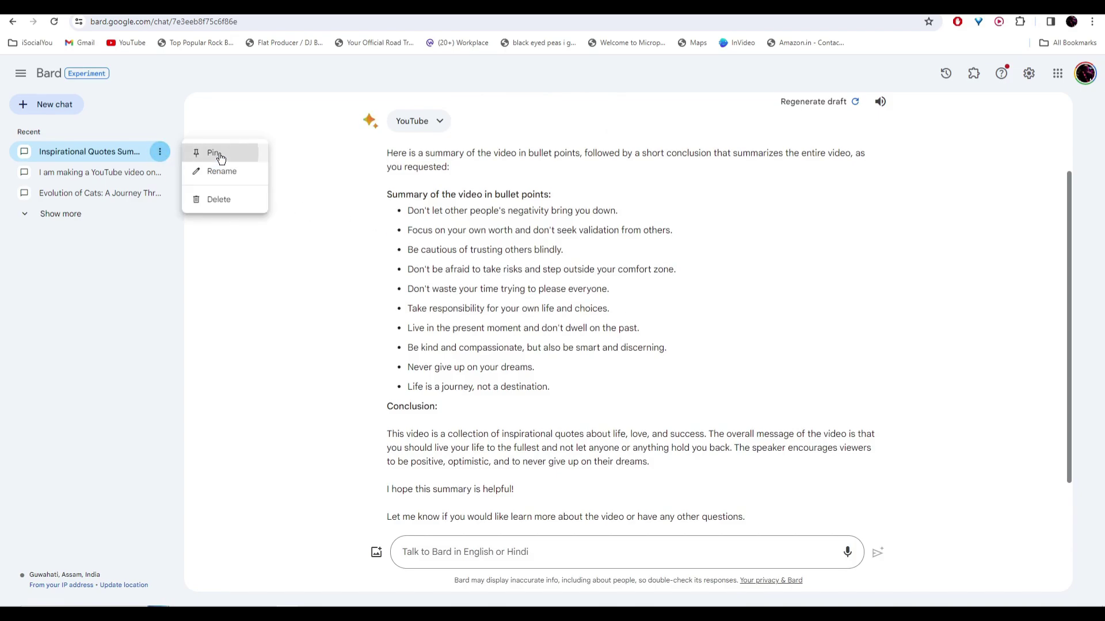
left_click(217, 157)
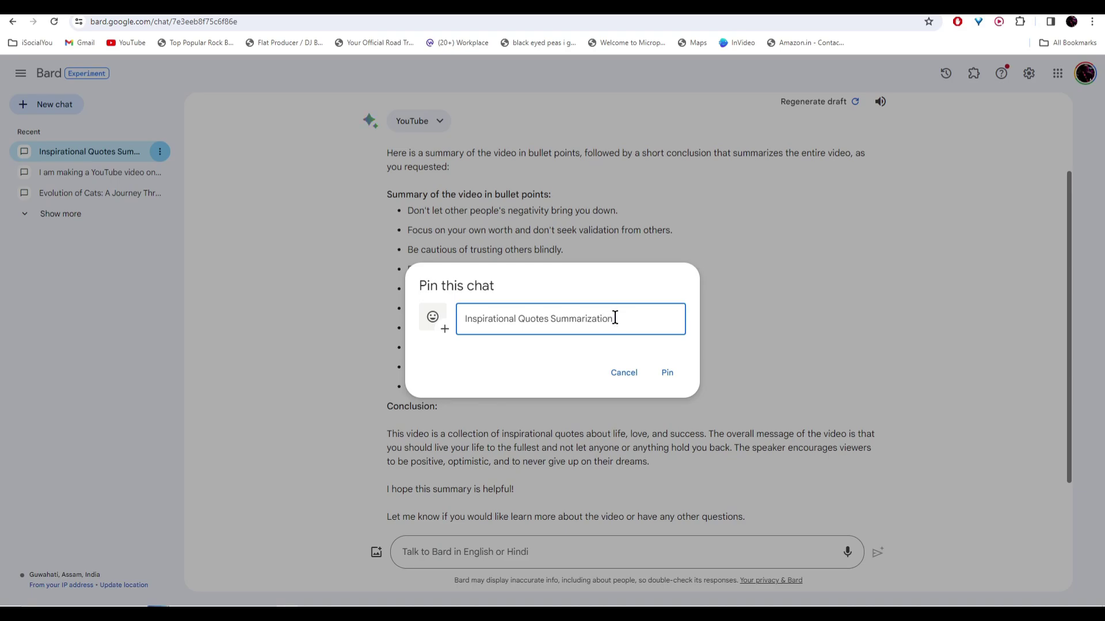
key("ctrl+a")
type("YouTube Video summeriz")
Give the pinned chat the videocam emoji icon and confirm the pin
left_click(433, 321)
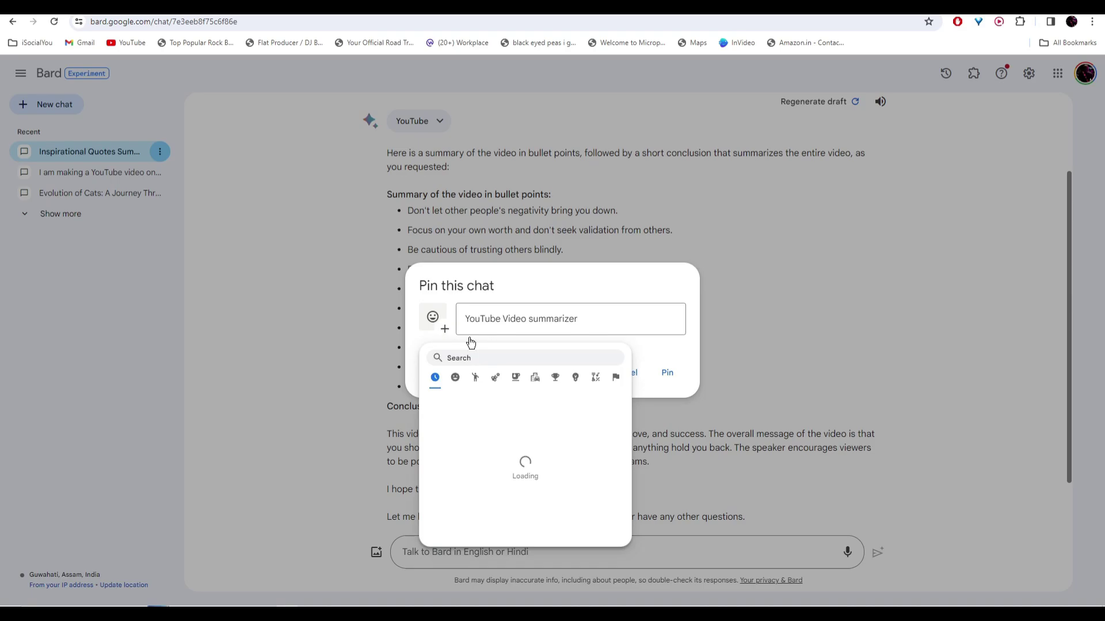
type("videocam")
left_click(437, 425)
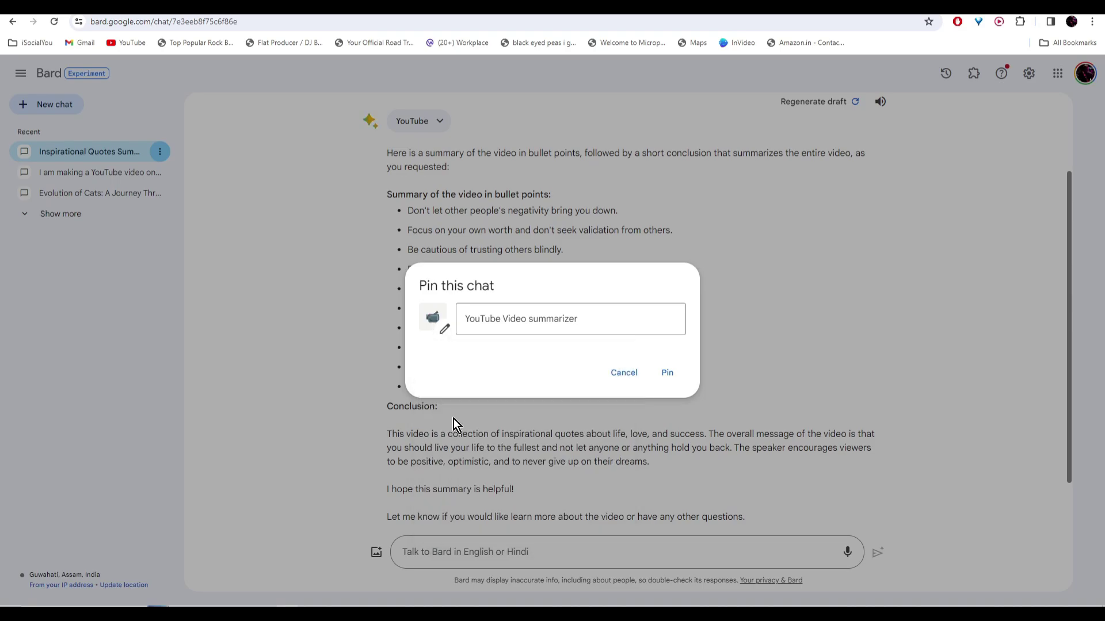
left_click(666, 374)
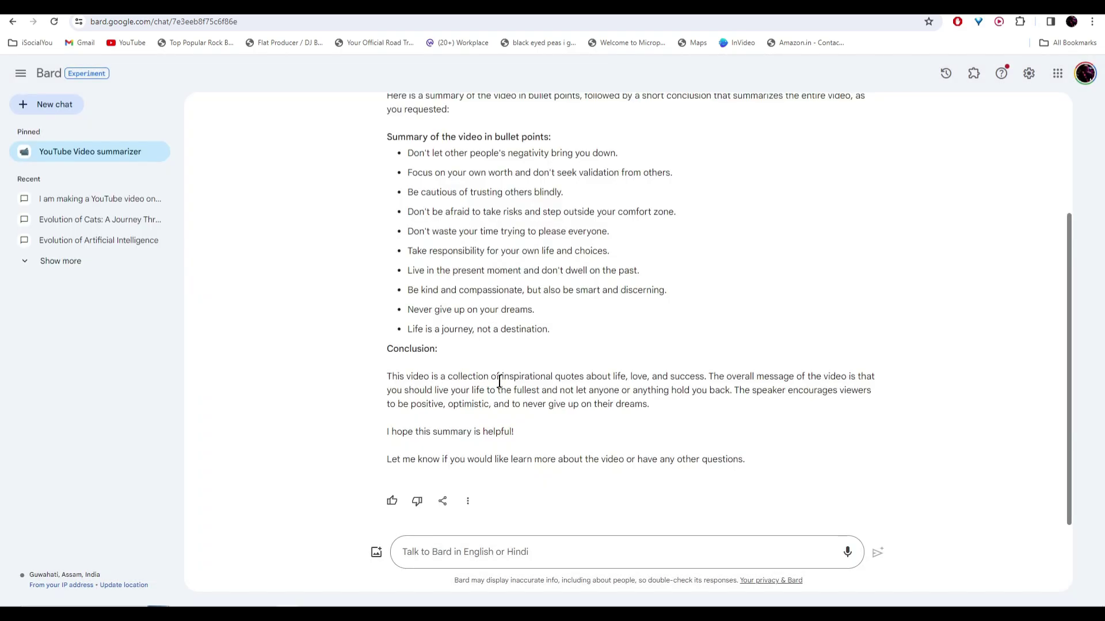
In the pinned YouTube Video summarizer chat, replace the link placeholder with the new video URL and send
left_click(103, 151)
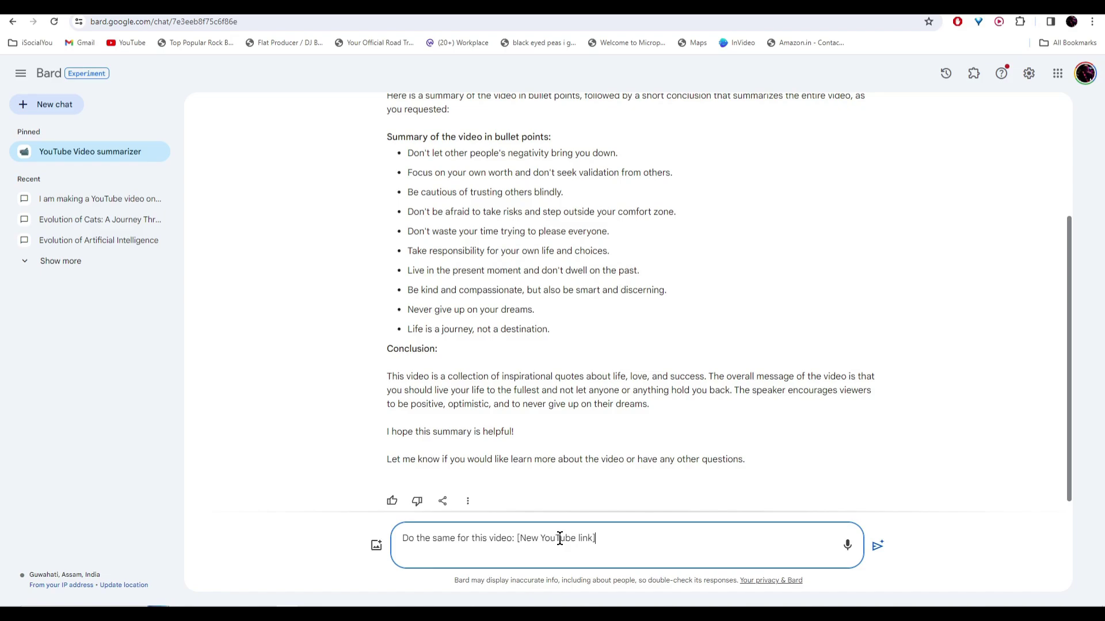
key("BackSpace")
key("BackSpace")
key("BackSpace")
key("BackSpace")
key("BackSpace")
key("BackSpace")
key("BackSpace")
key("BackSpace")
key("BackSpace")
key("BackSpace")
key("BackSpace")
key("BackSpace")
key("BackSpace")
key("BackSpace")
key("BackSpace")
key("BackSpace")
key("BackSpace")
key("BackSpace")
type("https://www.youtube.com/watch?v=GMBZqmWHkRc&ab_channel=StoicWisdom")
key("Return")
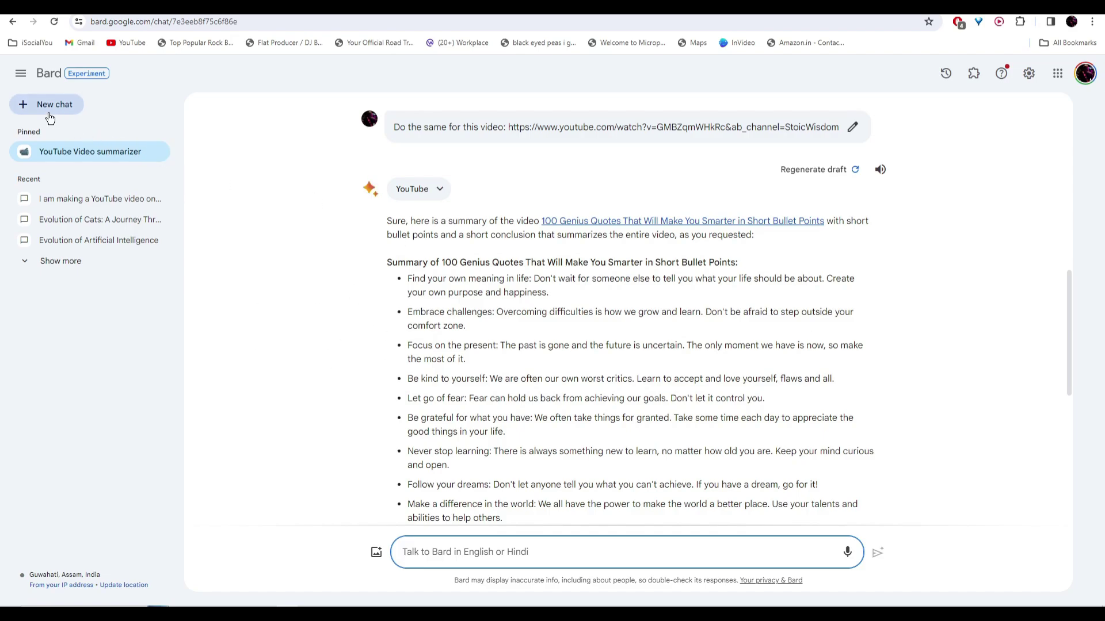
In a new chat, send the New York holiday-planning prompt and review the Dallas flight plan
left_click(26, 107)
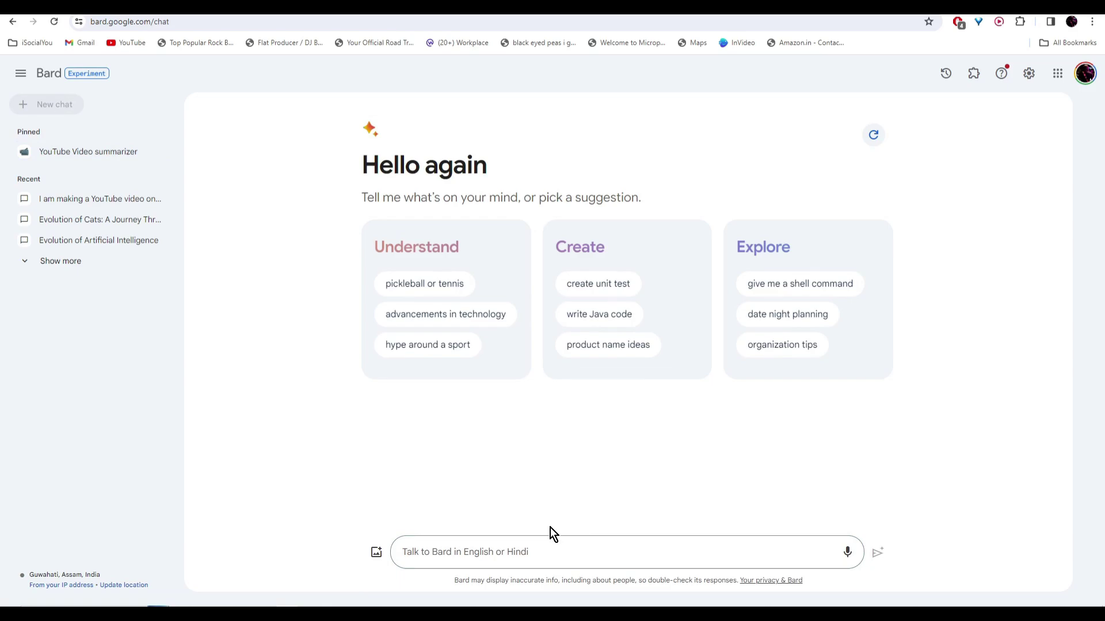
left_click(496, 553)
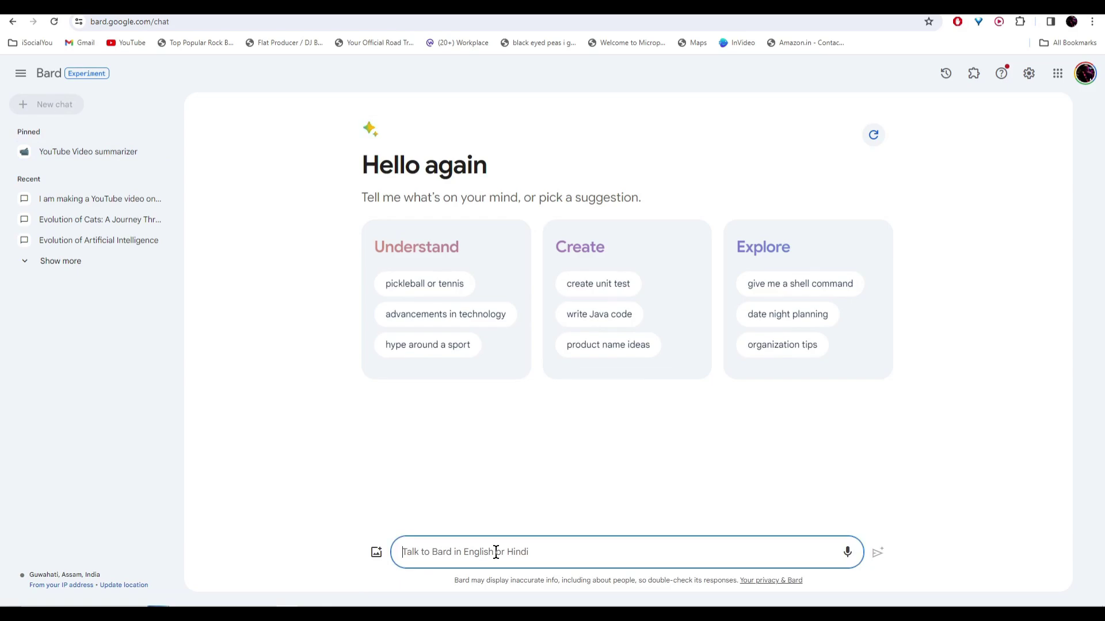
type("In this conversation, your goal is to make holiday plans.  1. find best places to visit in (Ciy/Country) 2. find Flight ticket info (dates) 3. Write in bullet points about things to do and points of interest.")
left_click(569, 510)
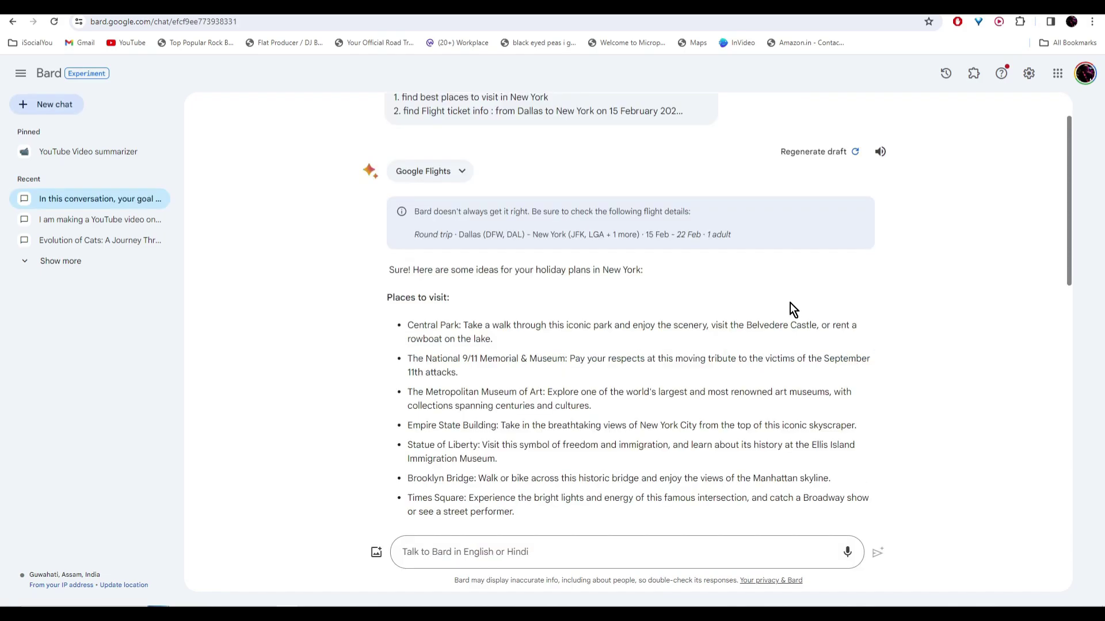
scroll(432, 271, "down", 2)
scroll(500, 270, "down", 3)
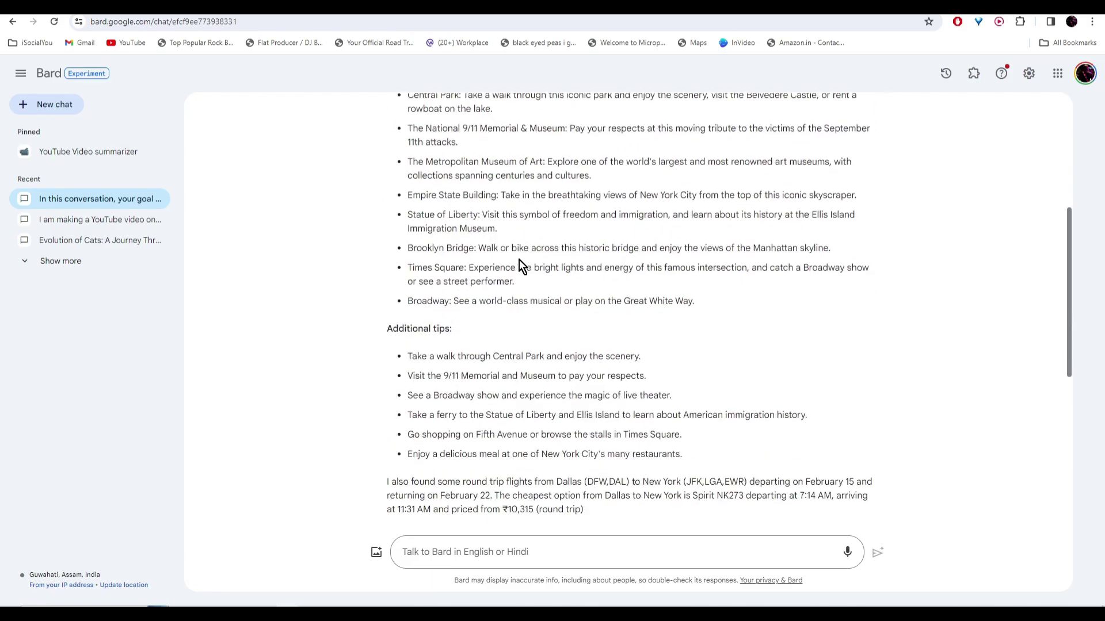
scroll(512, 315, "down", 4)
scroll(513, 316, "down", 2)
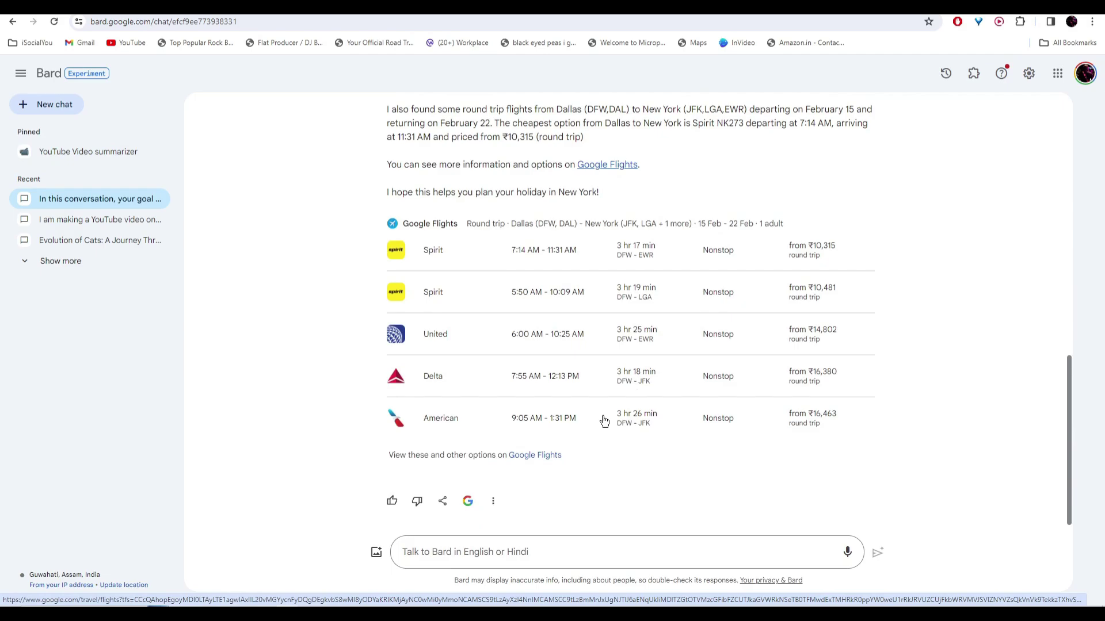
scroll(339, 279, "up", 6)
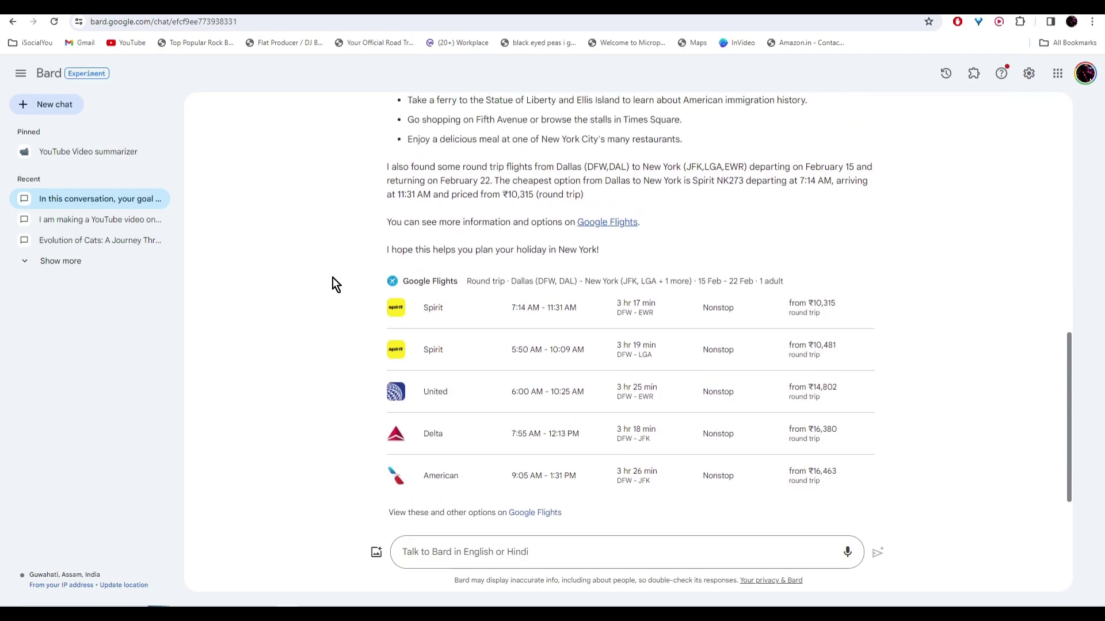
Pin the travel chat as 'Travel Plan AI Agent' with an airplane emoji icon
mouse_move(160, 202)
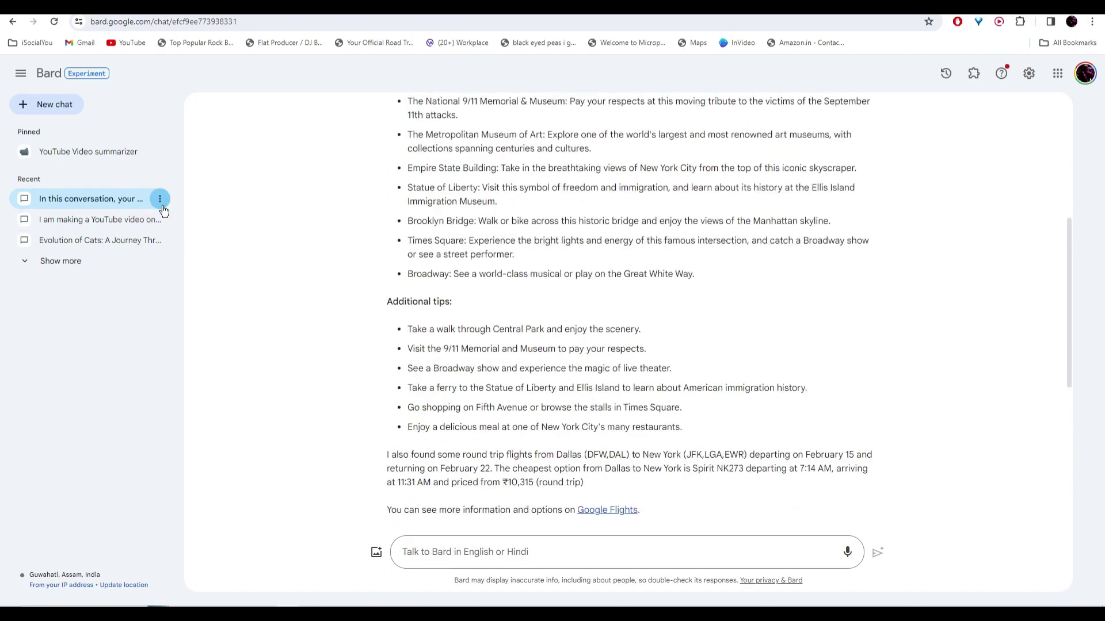
left_click(160, 201)
left_click(210, 200)
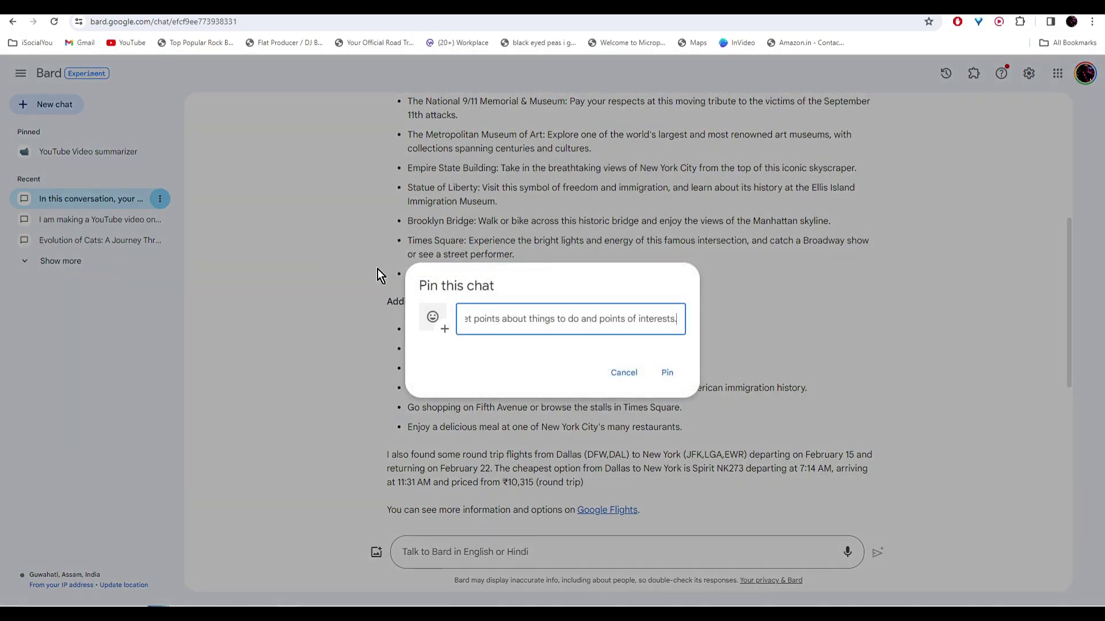
triple_click(529, 321)
type("Travel Plan AI Agent")
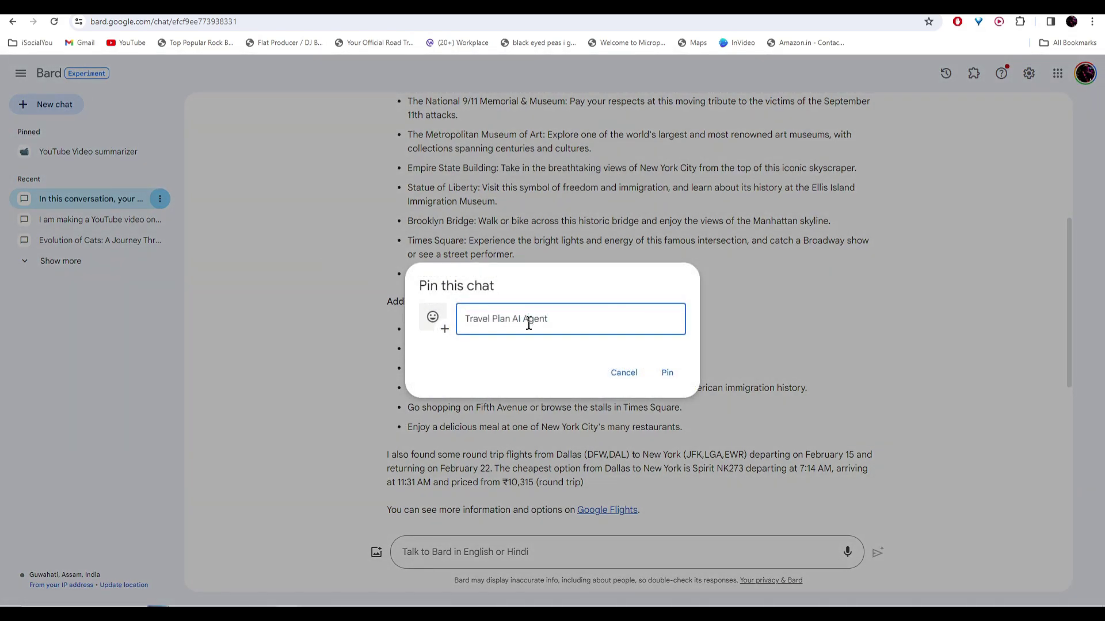
left_click(433, 317)
type("travel")
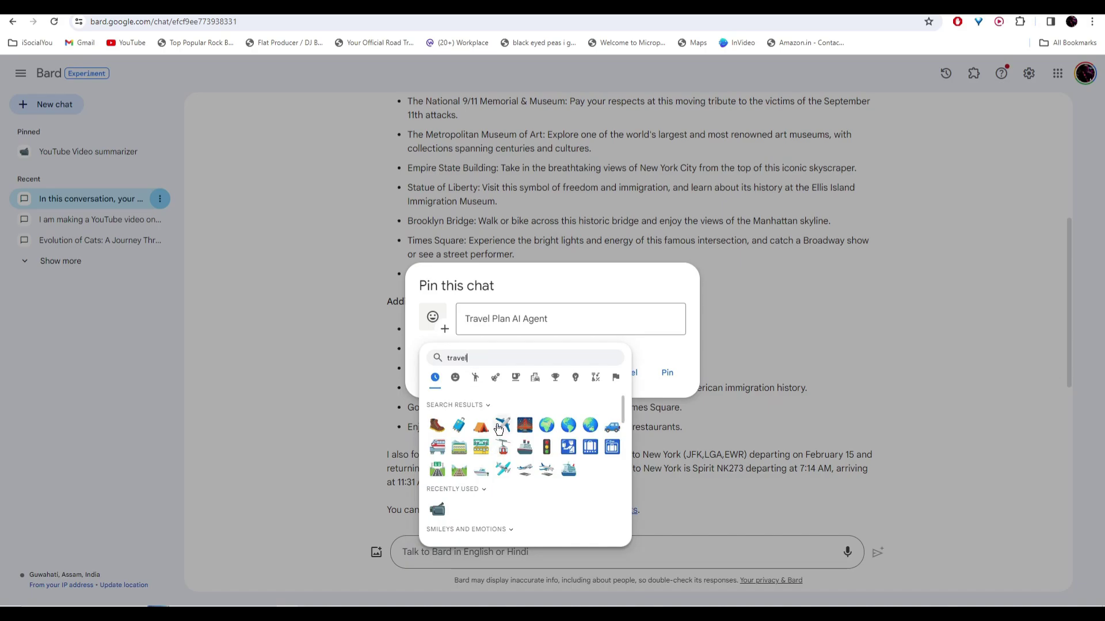
left_click(501, 427)
left_click(667, 372)
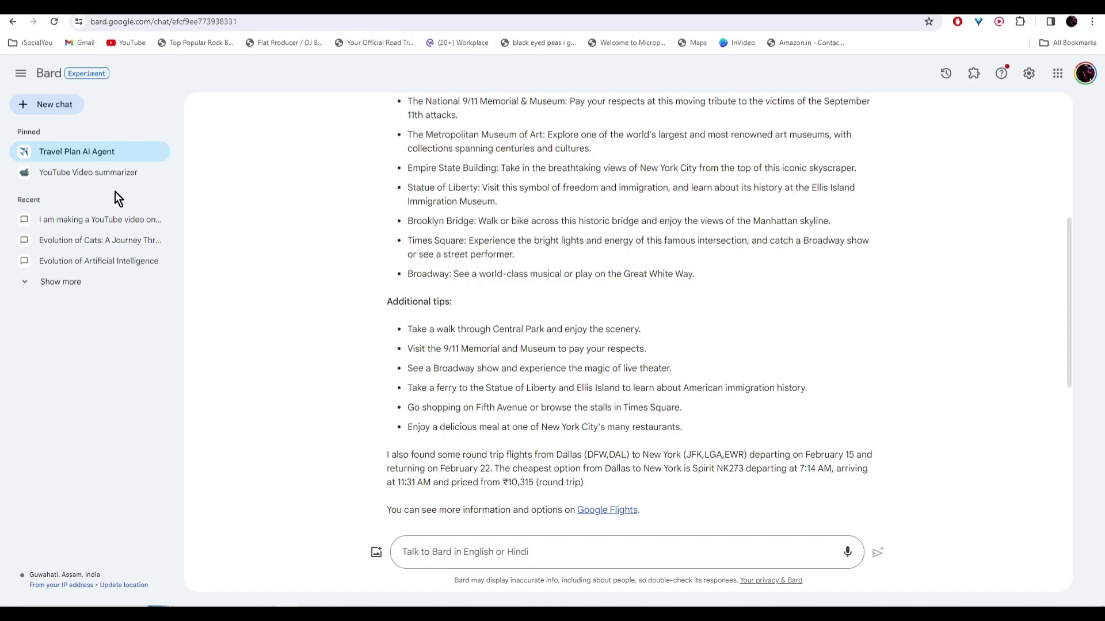
left_click(122, 176)
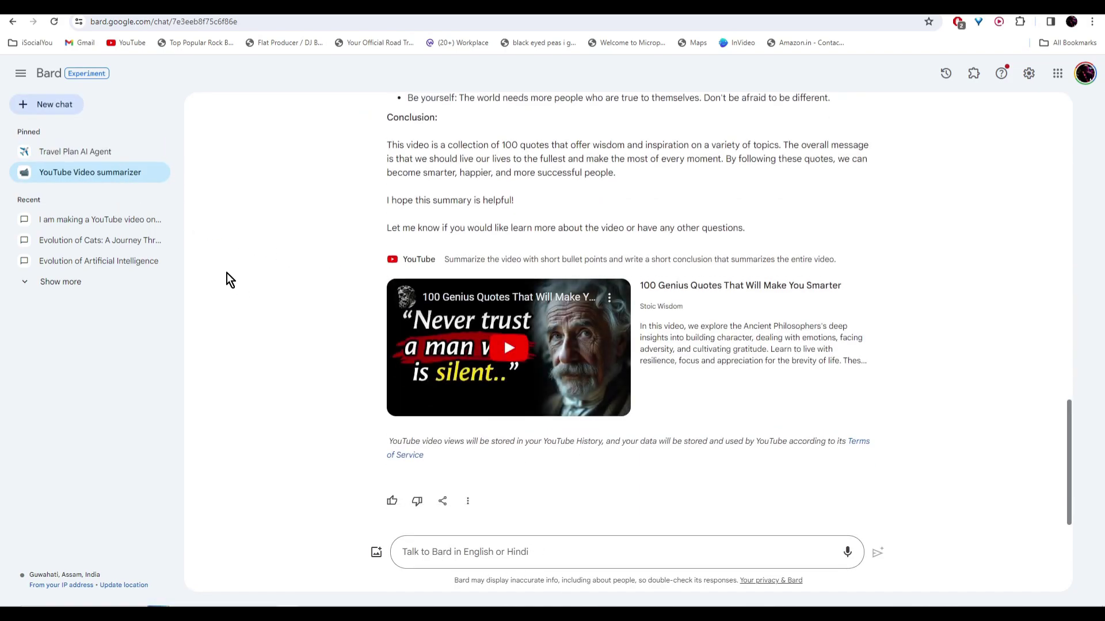
left_click(72, 152)
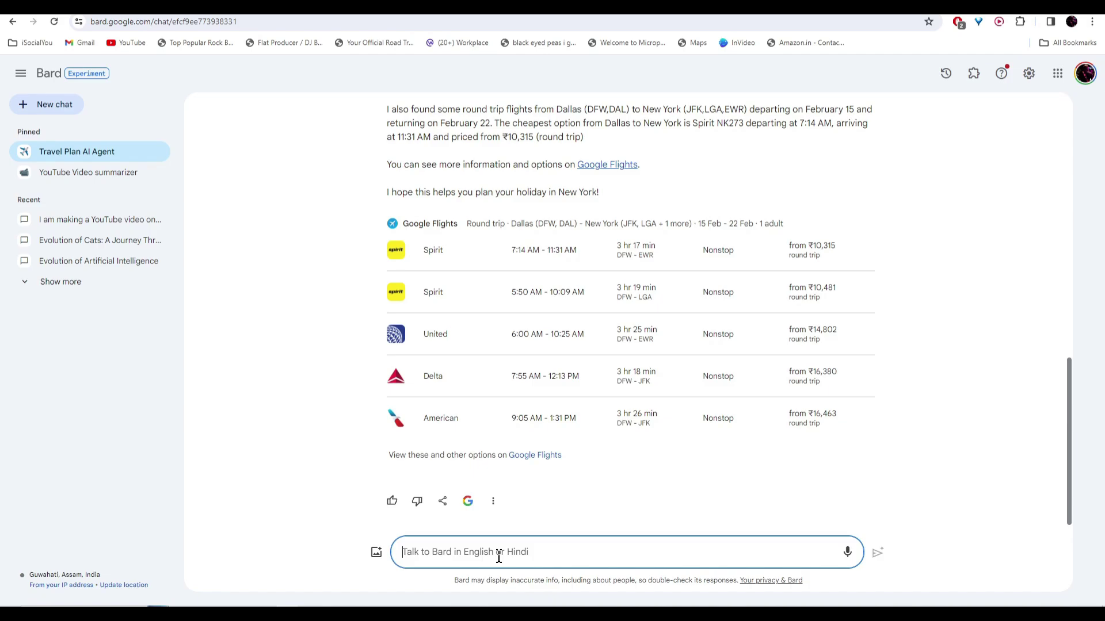
Ask 'do the same thing for japan for 15th feb' and review the Japan flight options
type("do the same thing ")
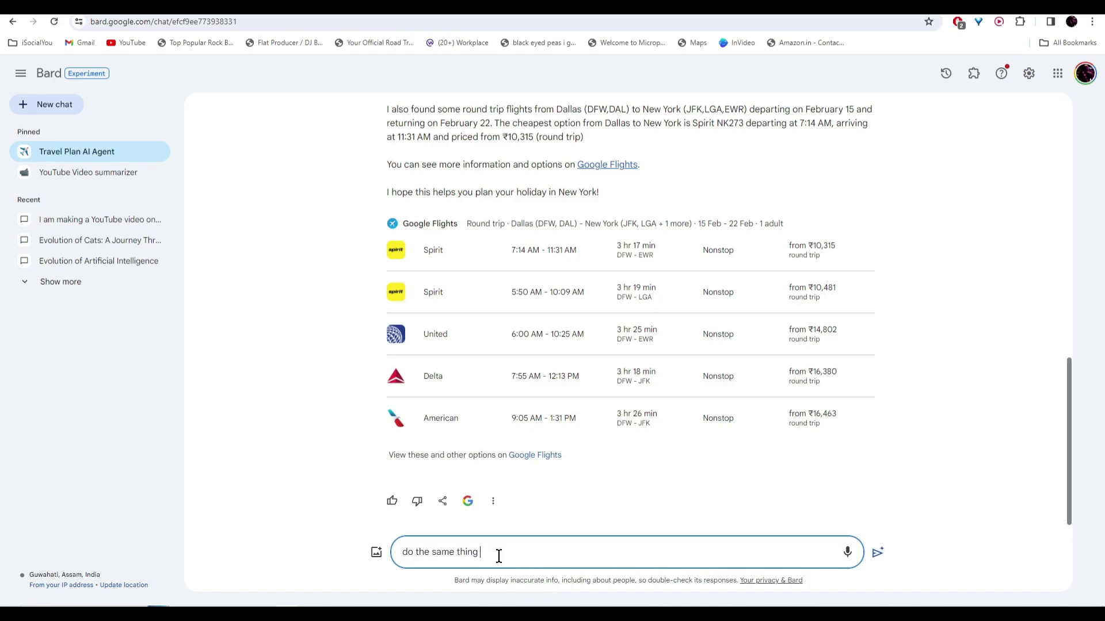
type("for japan for 21")
key("BackSpace")
key("BackSpace")
type("15t")
key("Return")
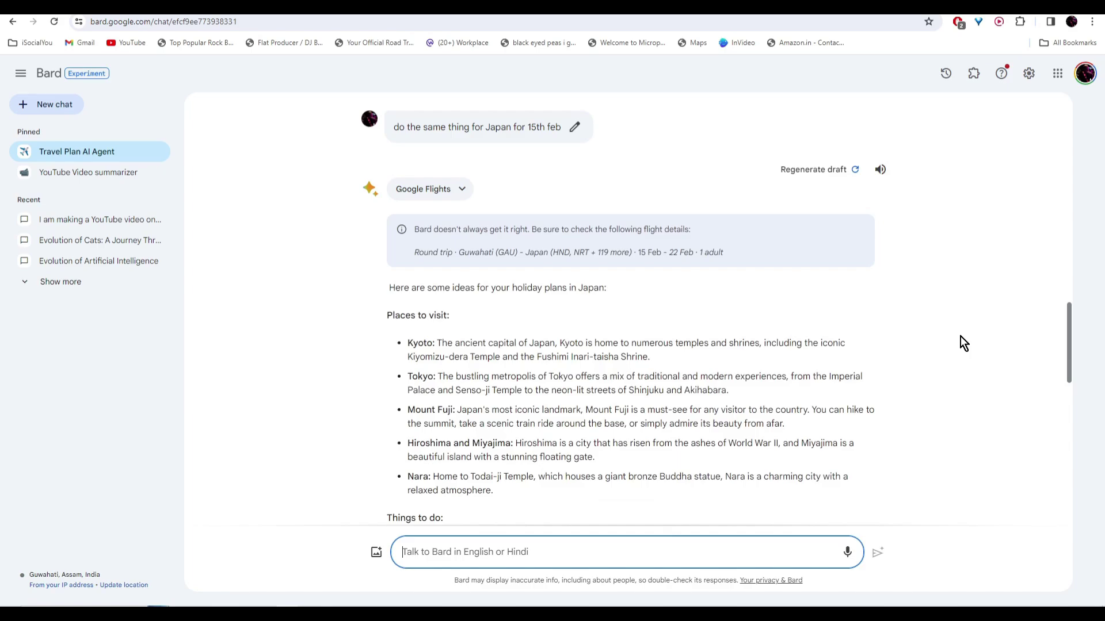
scroll(960, 336, "down", 5)
scroll(820, 354, "down", 6)
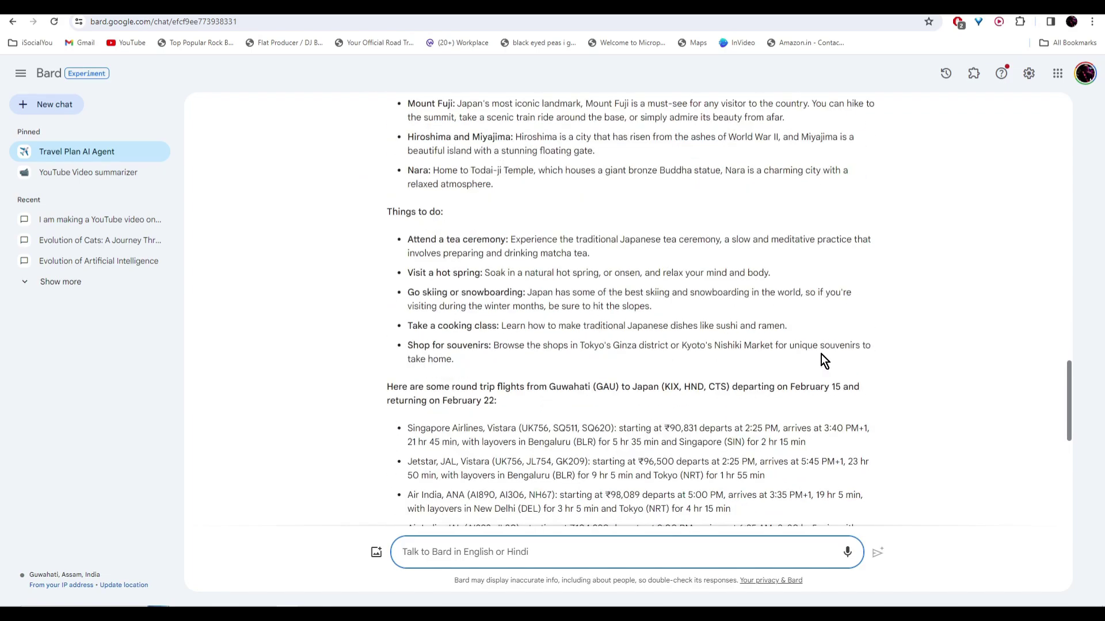
scroll(821, 356, "down", 2)
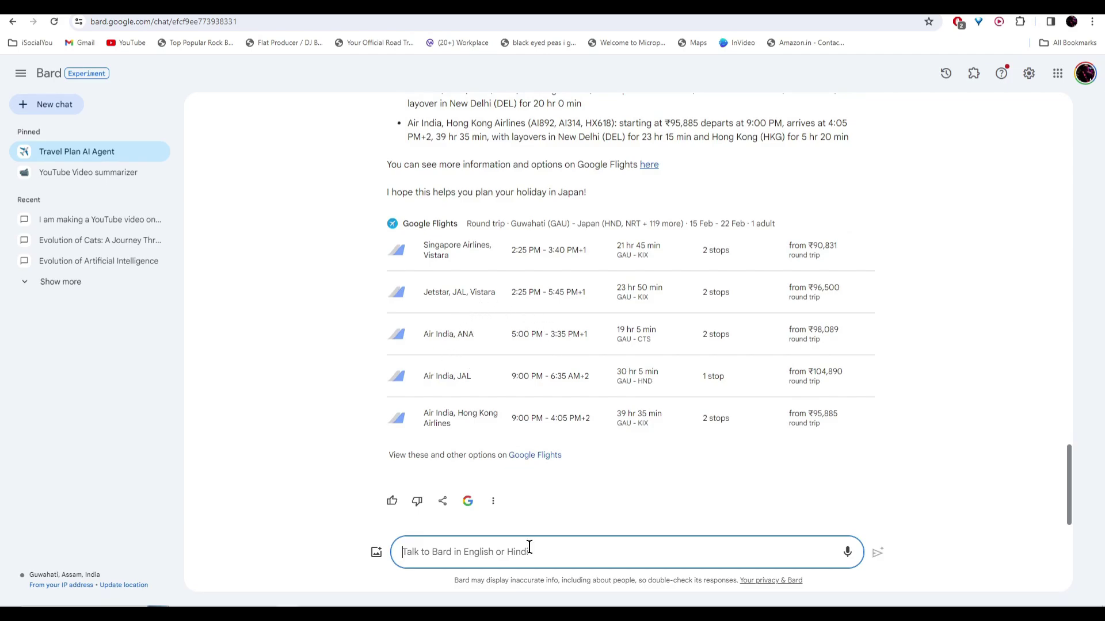
Send 'find good and affordable hotels as well' and review the New York and Japan hotel results
type("find good and affordable hotels as we")
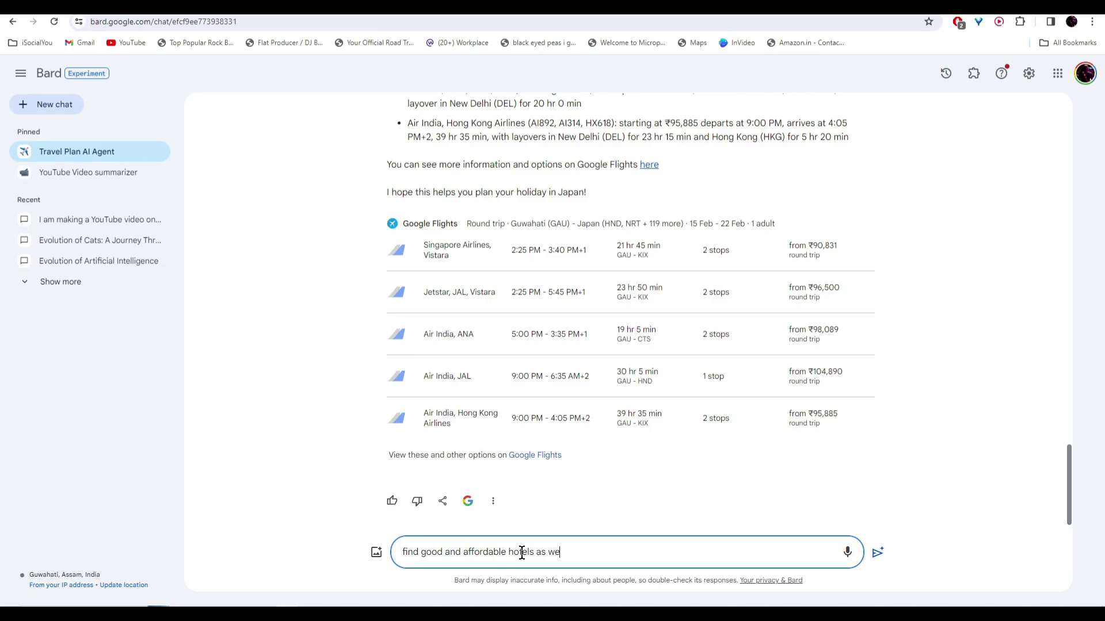
type("ll")
key("Return")
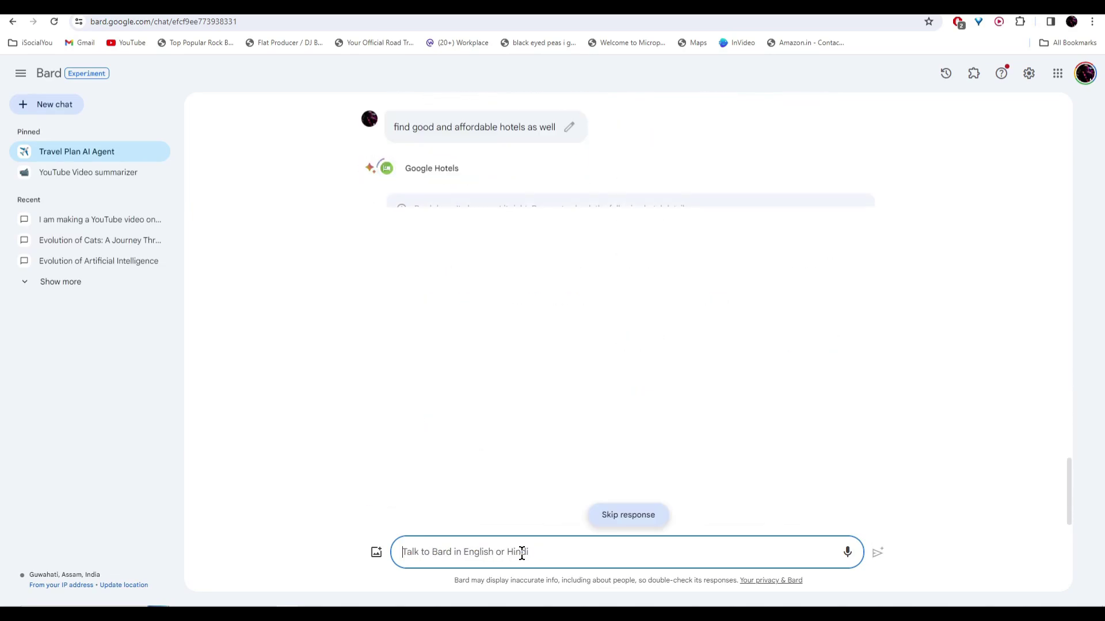
scroll(894, 283, "down", 2)
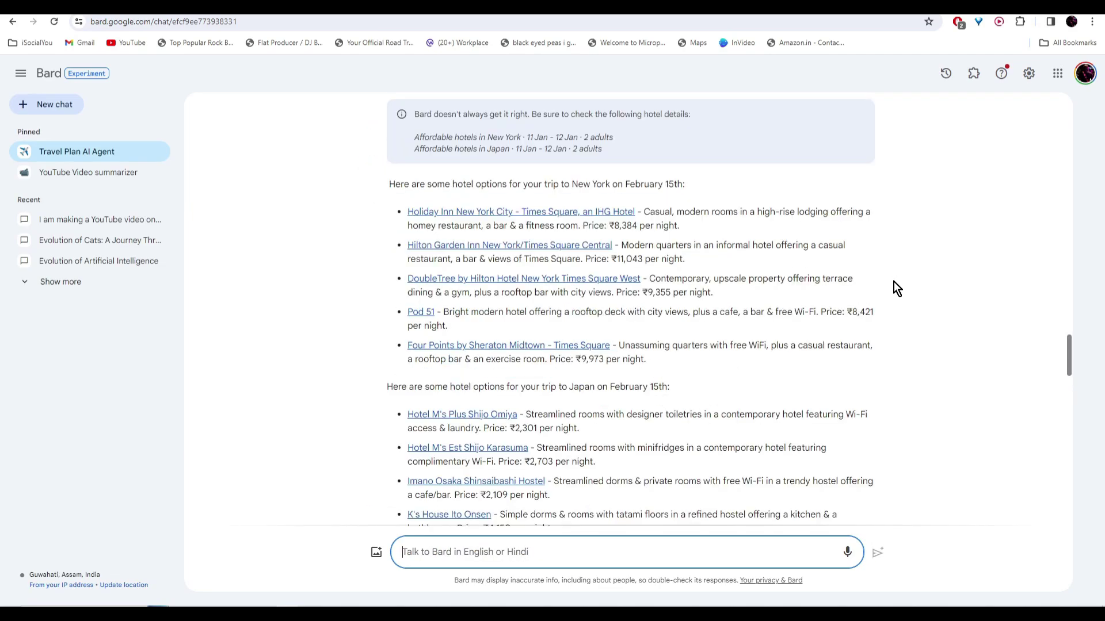
scroll(891, 282, "down", 6)
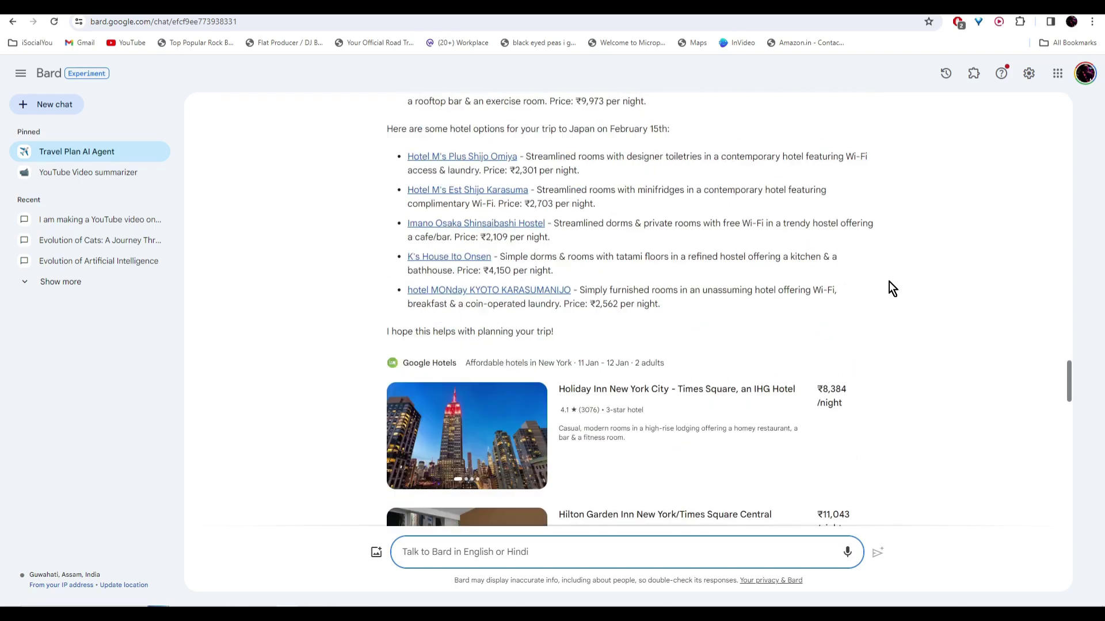
scroll(888, 282, "down", 7)
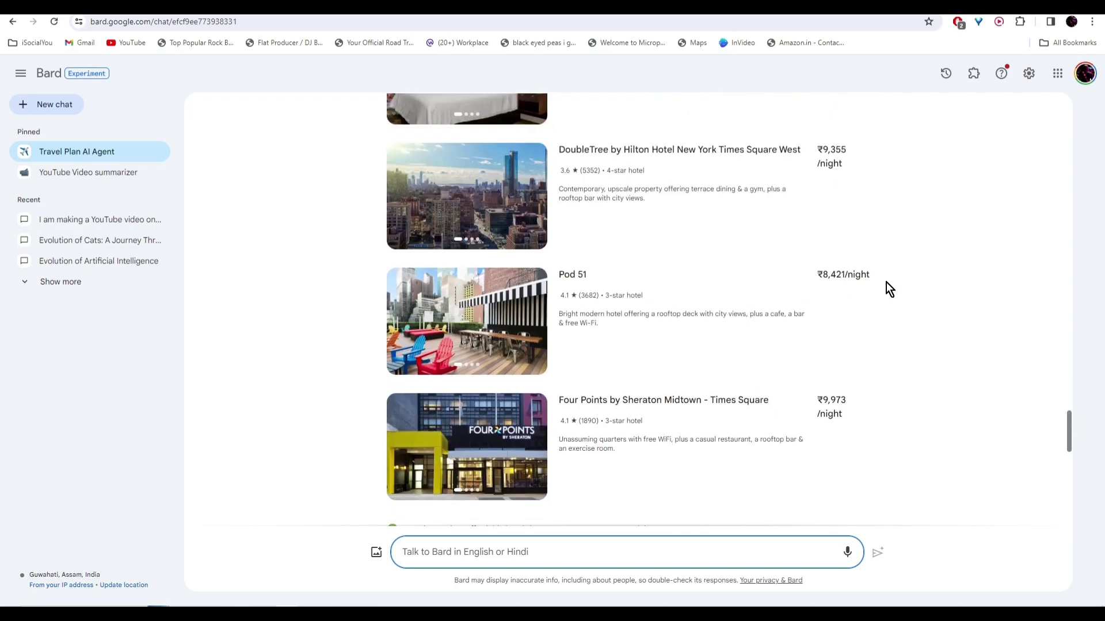
scroll(886, 282, "down", 7)
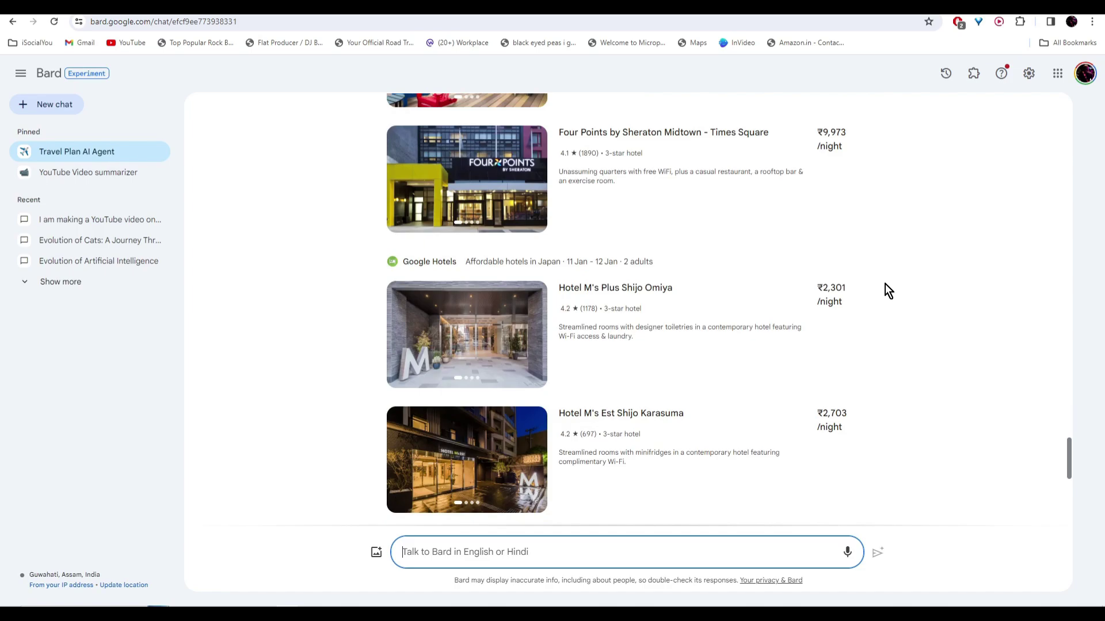
scroll(884, 284, "down", 1)
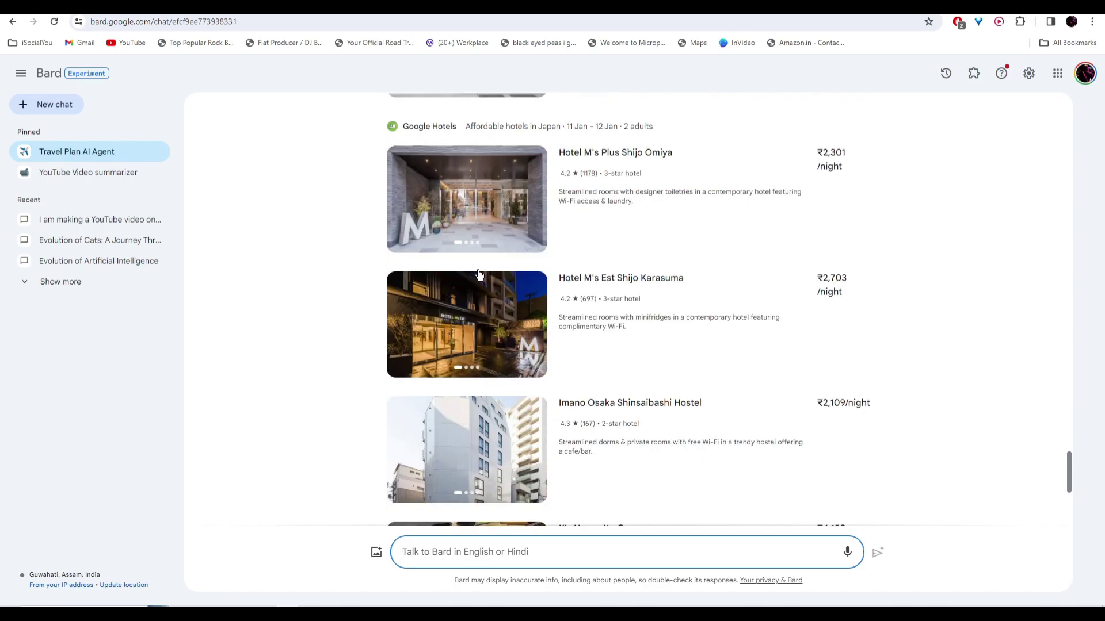
Send the multi-step world-news summary prompt in a new chat
left_click(76, 104)
type("in this conversation your goal is to Receive a summary of the latest worldwide news.  here are the steps.  1.Fetch the latest news articles. 2.Summarize each article with key points. 3.Compile a digest of the day's top news.")
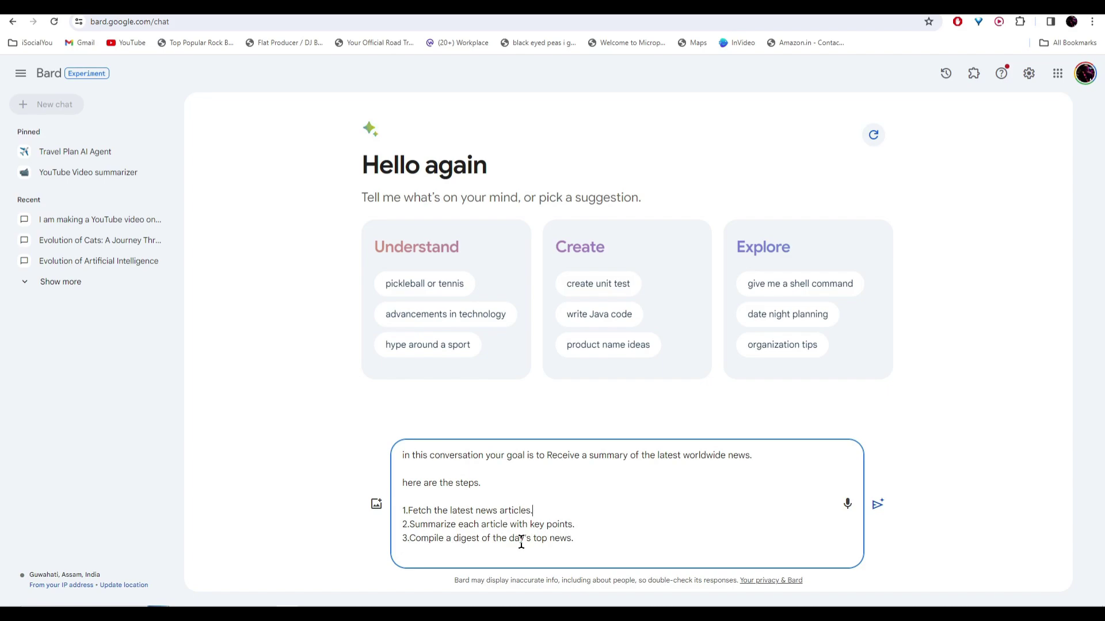
left_click(878, 509)
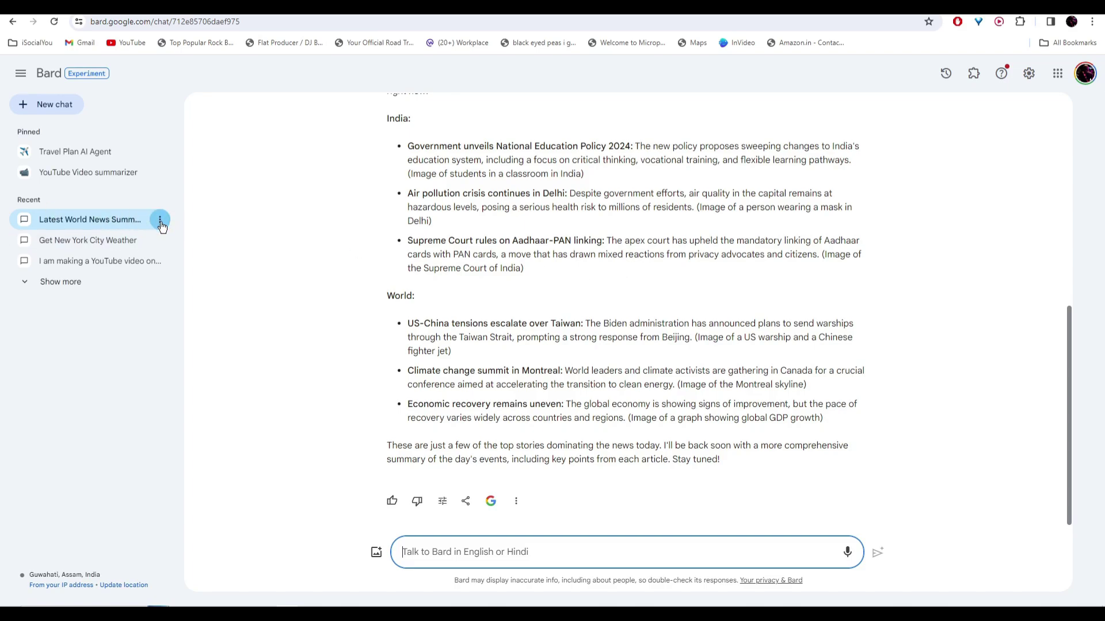
Rename the news chat to 'AI News agent'
left_click(161, 220)
left_click(217, 238)
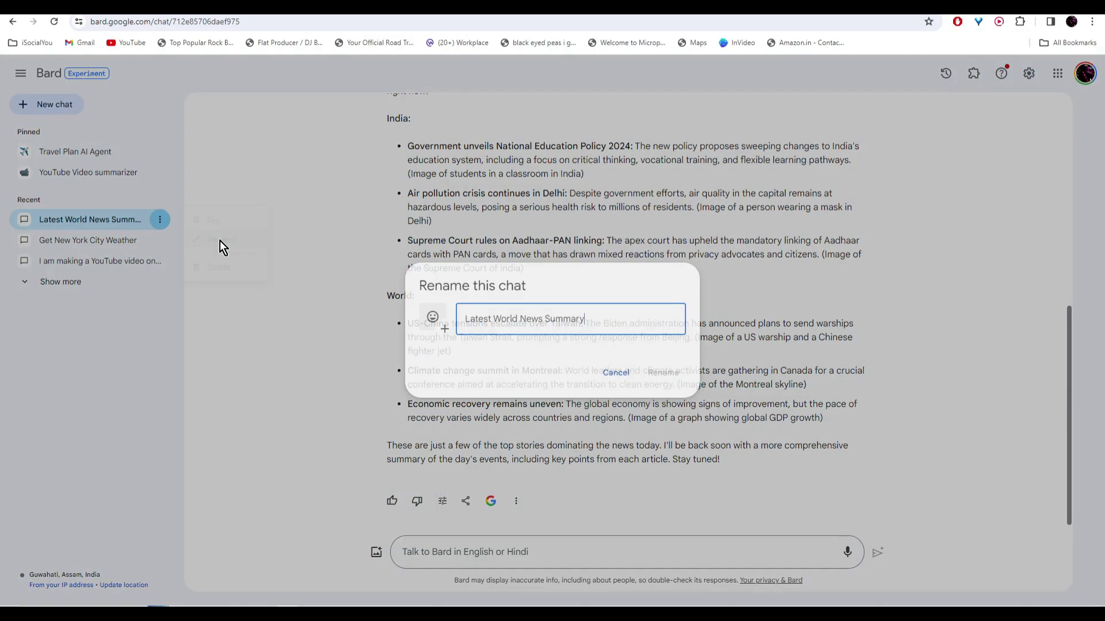
triple_click(574, 319)
type("AI News agent")
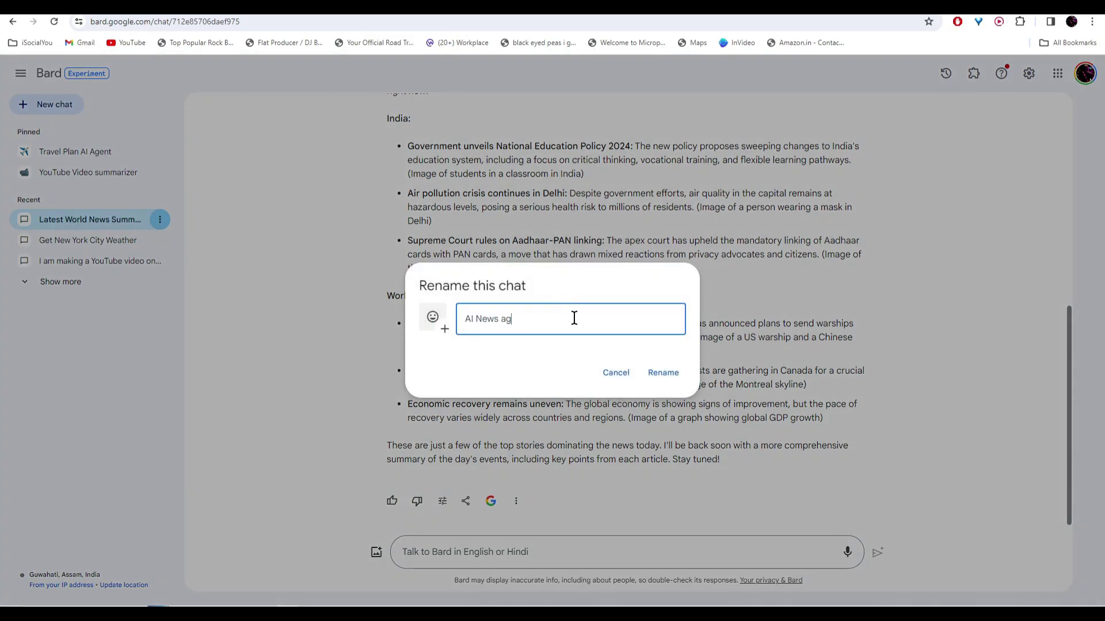
left_click(663, 373)
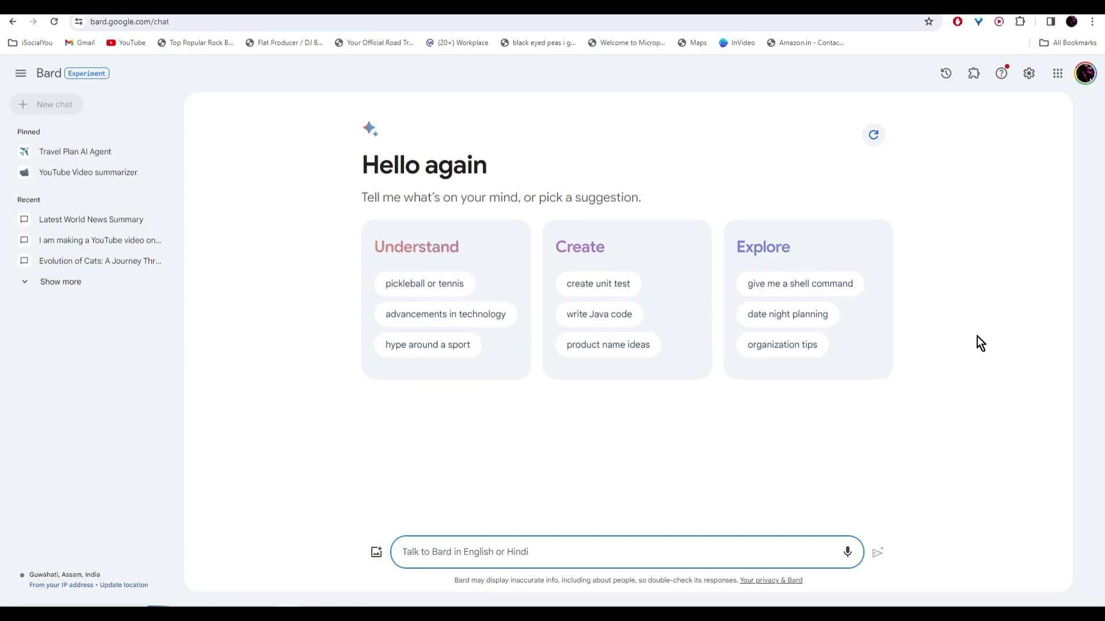
Send the New York weather prompt and pin the resulting weather chat
type("in this conversation your goal is to Get current weather updates for New York City.  Here are the steps:  1. Retrieve current weather conditions. 2. Optionally, include a forecast for the upcoming days.")
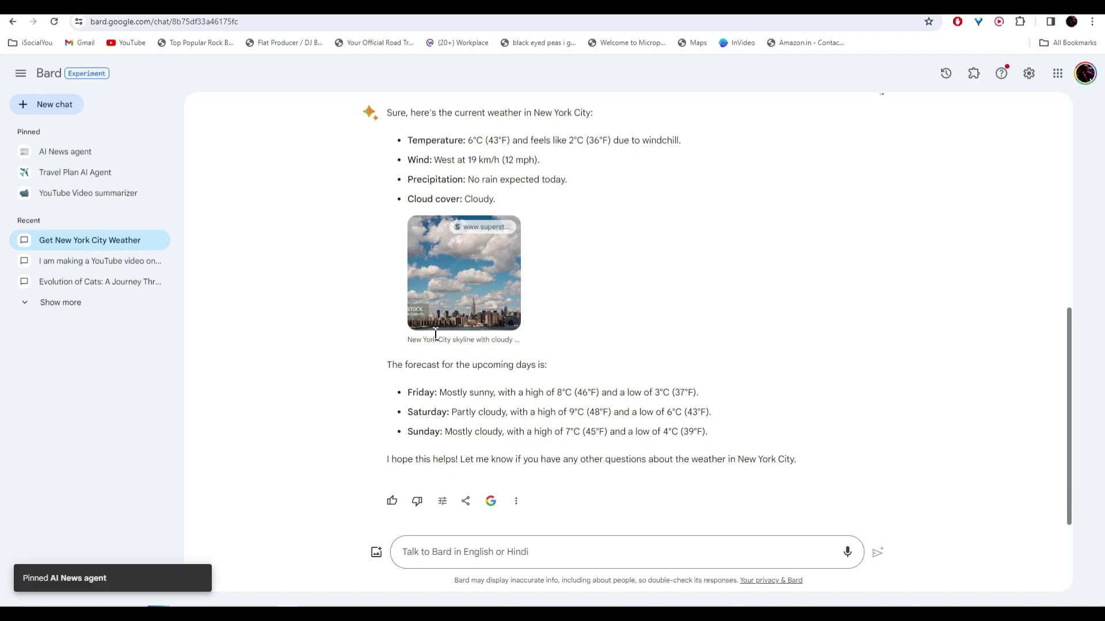
left_click(156, 242)
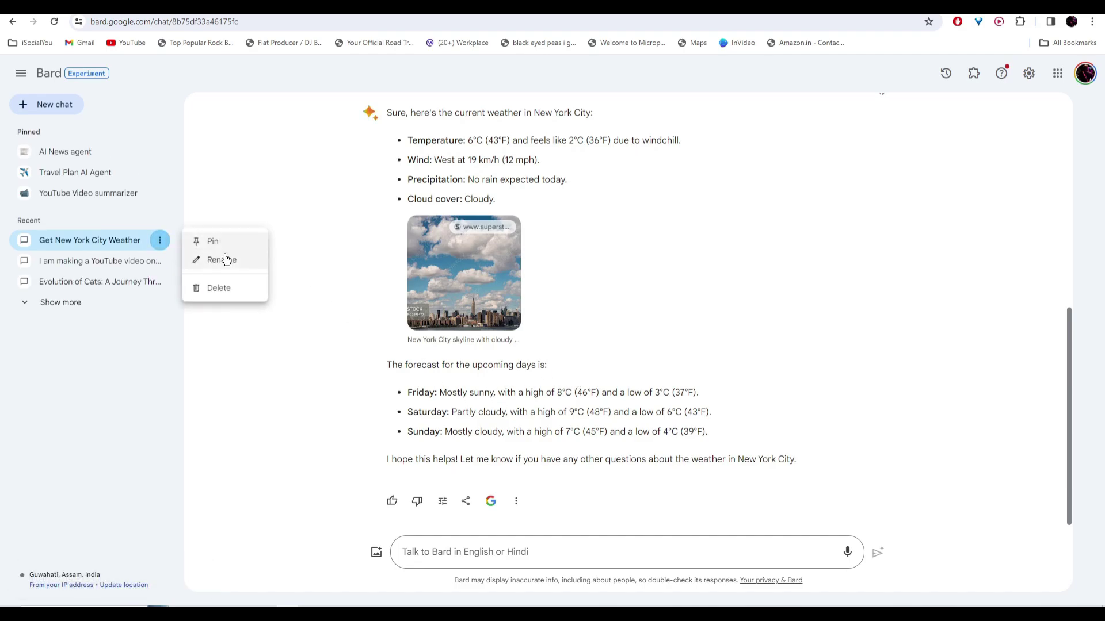
left_click(222, 241)
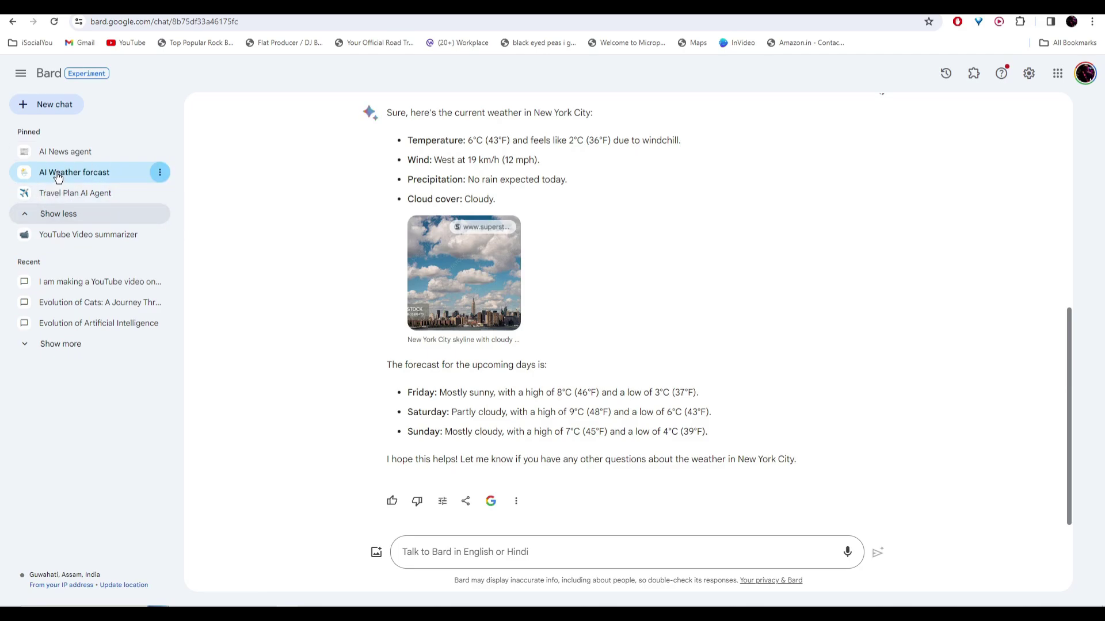
Step through AI News agent, AI Weather forcast, Travel Plan AI Agent, ending on YouTube Video summarizer
left_click(79, 155)
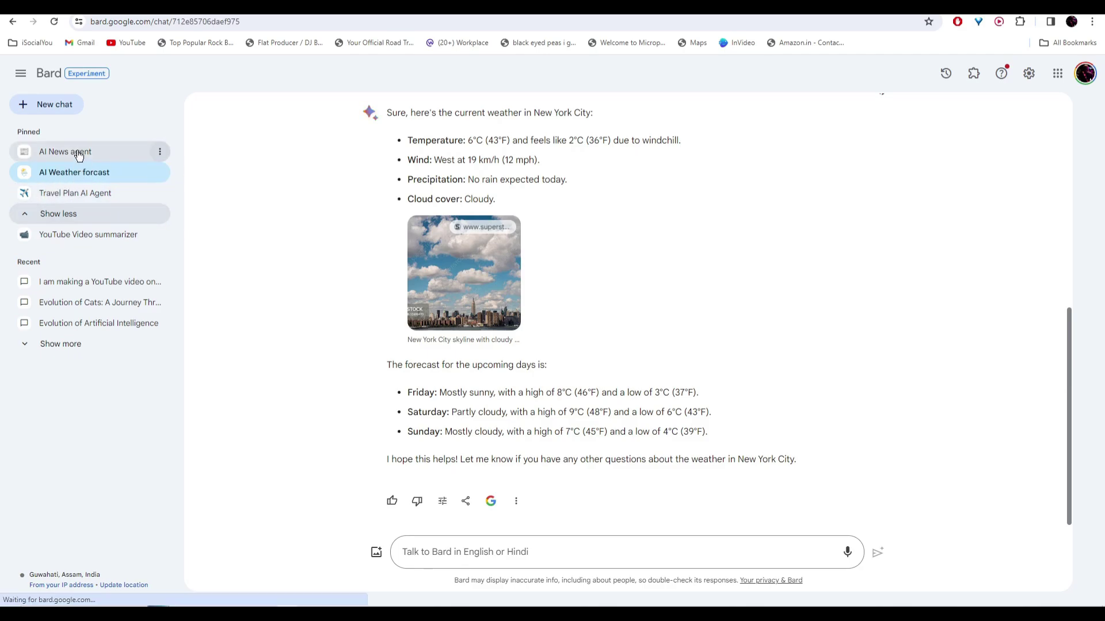
left_click(75, 173)
left_click(72, 193)
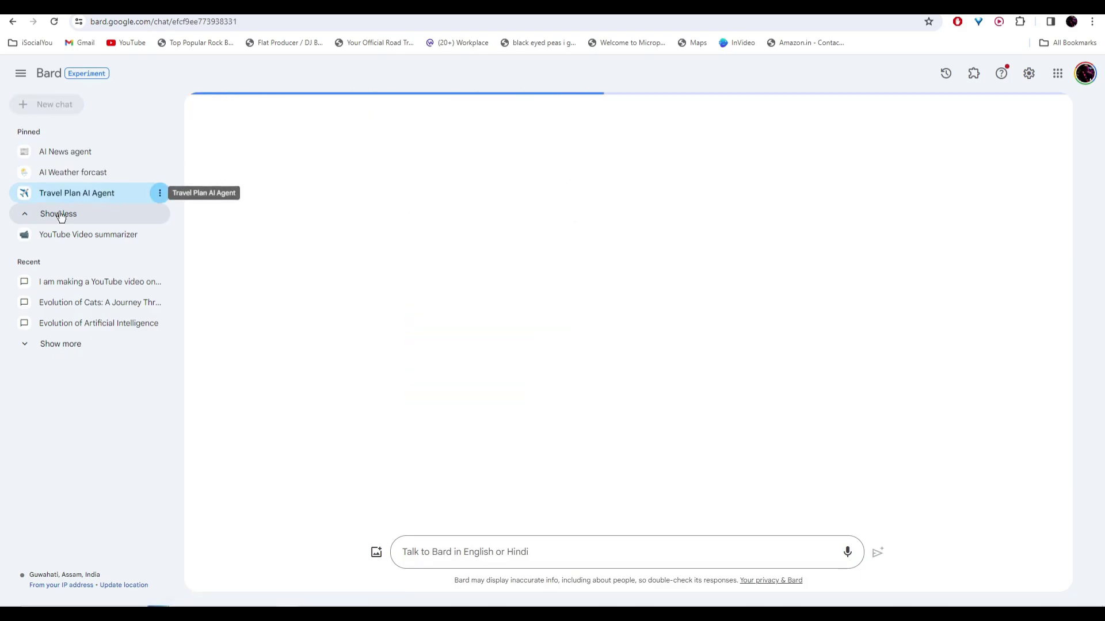
left_click(106, 242)
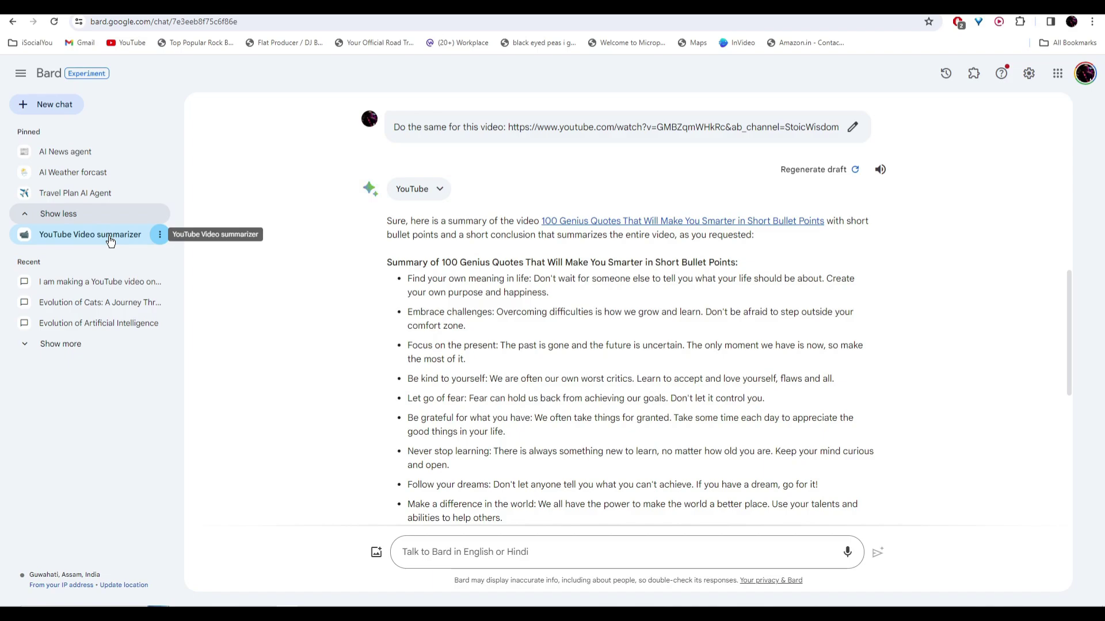
scroll(768, 278, "down", 2)
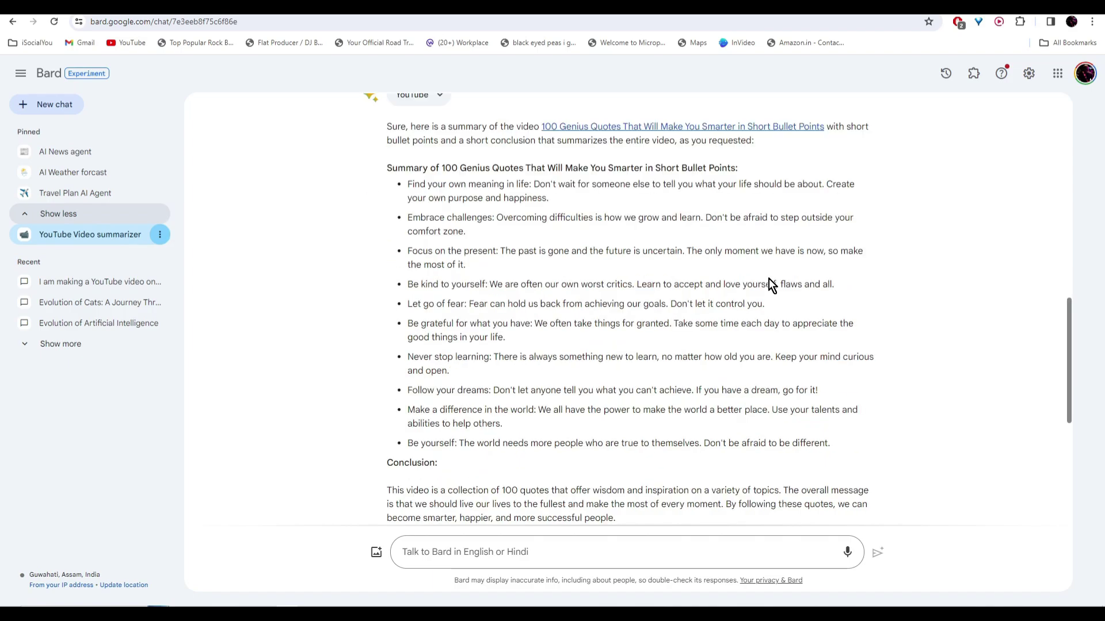